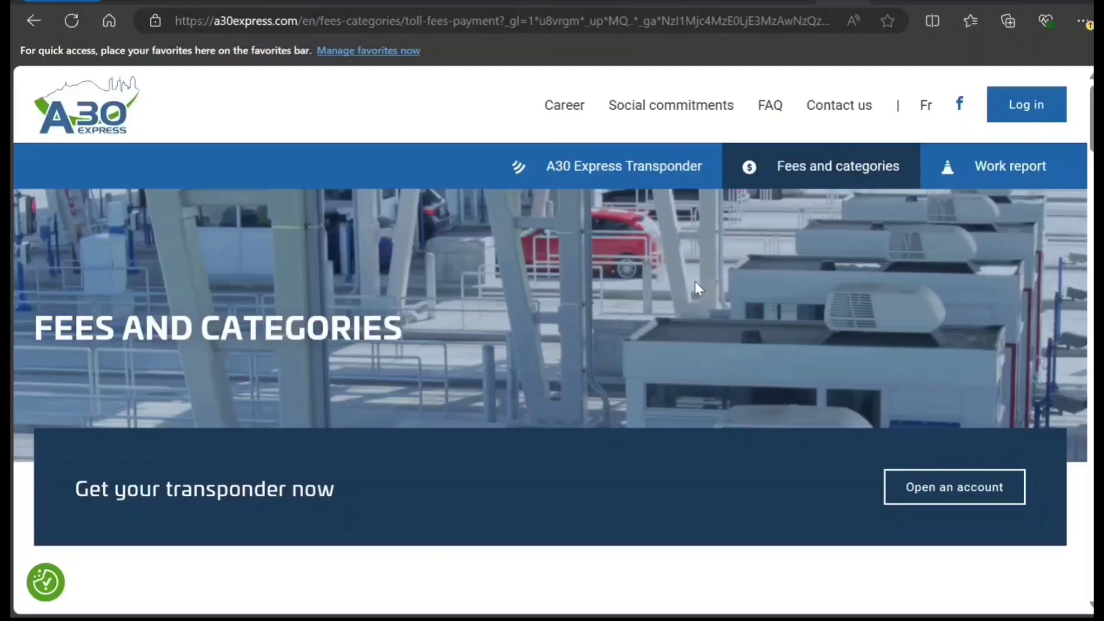
- Scroll through the Category 1 and 2 toll fees, electric vehicle rates and Methods of Payment sections
{"action": "scroll", "coordinate": [755, 220], "scroll_direction": "down", "scroll_amount": 3}
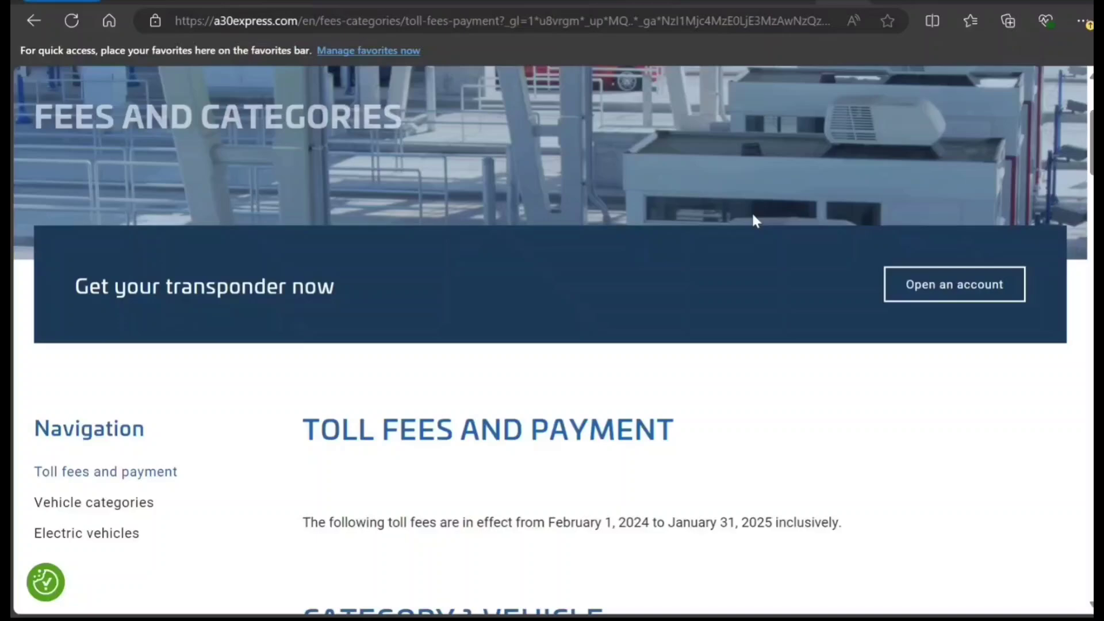
{"action": "scroll", "coordinate": [751, 219], "scroll_direction": "down", "scroll_amount": 8}
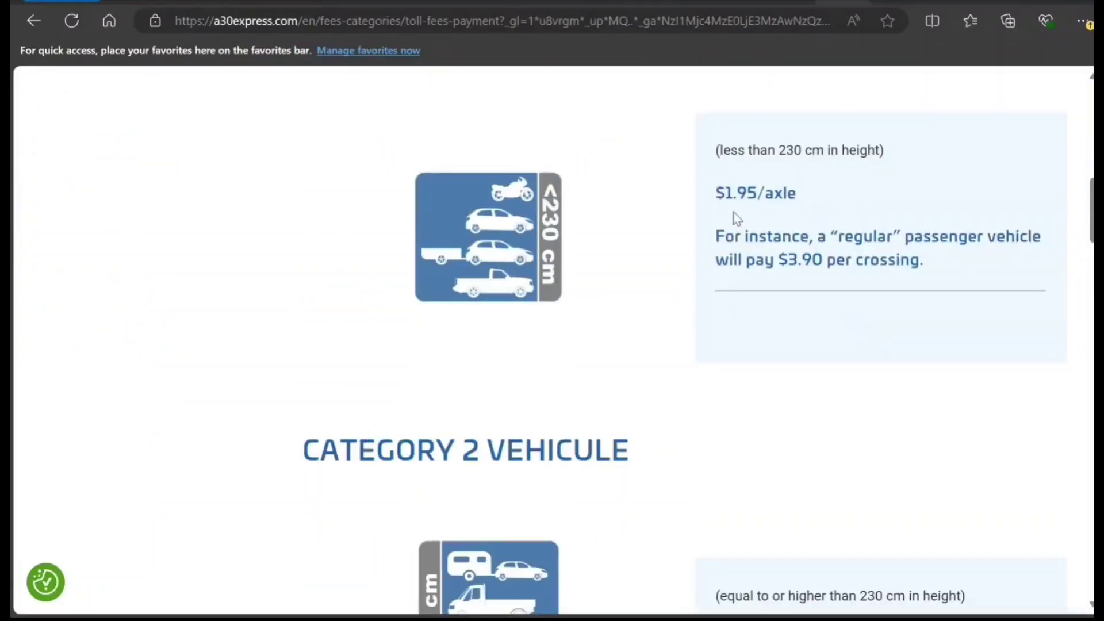
{"action": "scroll", "coordinate": [733, 218], "scroll_direction": "up", "scroll_amount": 1}
{"action": "scroll", "coordinate": [729, 225], "scroll_direction": "down", "scroll_amount": 2}
{"action": "scroll", "coordinate": [728, 222], "scroll_direction": "up", "scroll_amount": 1}
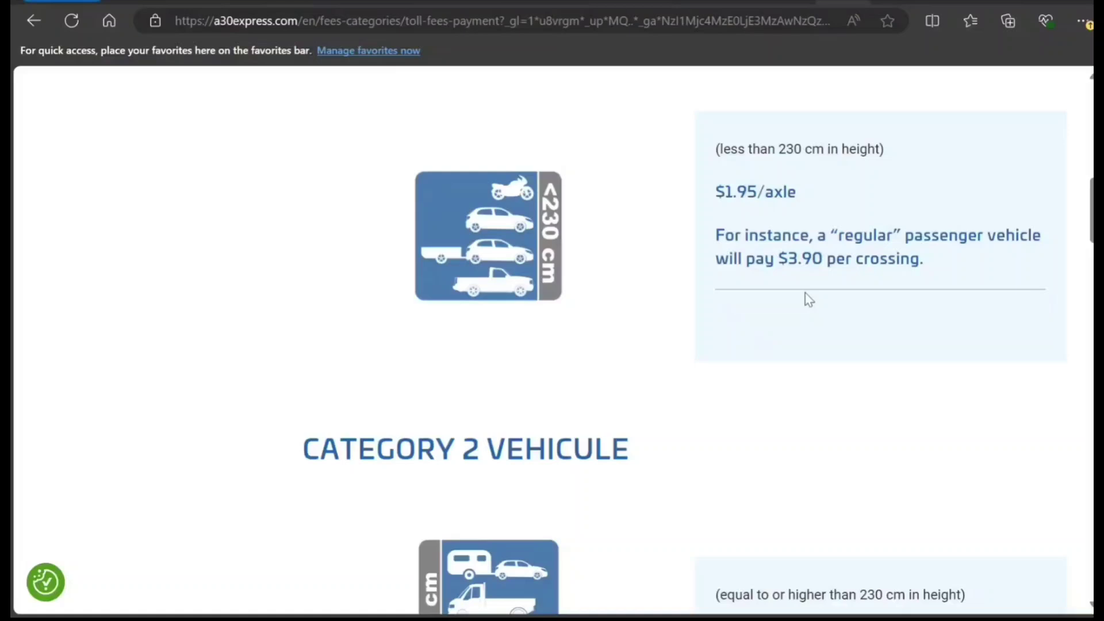
{"action": "scroll", "coordinate": [808, 298], "scroll_direction": "down", "scroll_amount": 4}
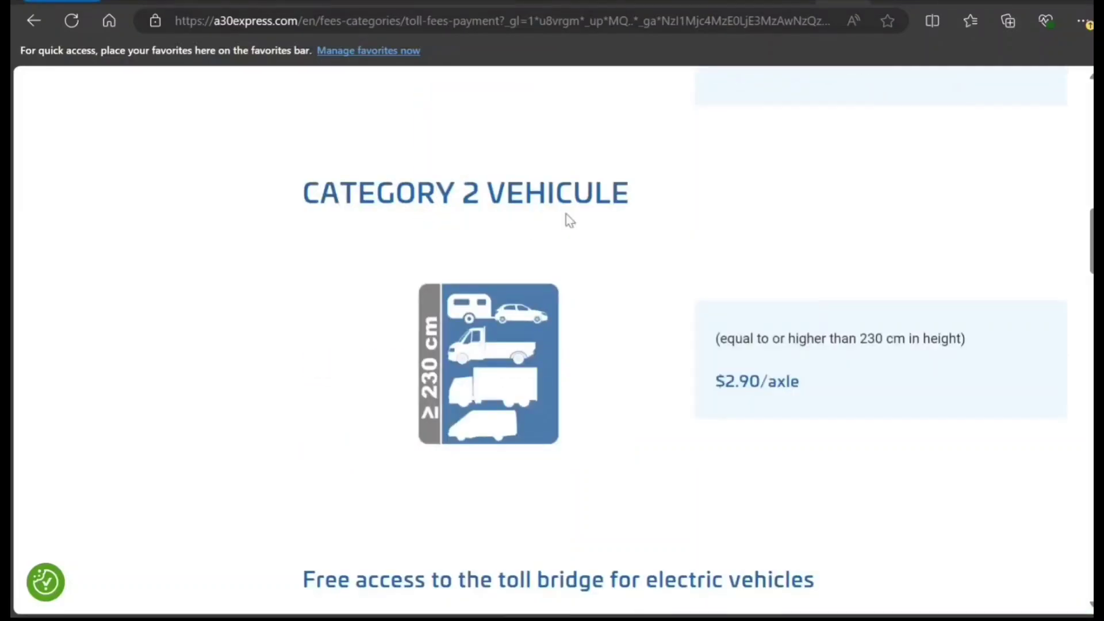
{"action": "scroll", "coordinate": [566, 215], "scroll_direction": "up", "scroll_amount": 4}
{"action": "scroll", "coordinate": [565, 216], "scroll_direction": "down", "scroll_amount": 4}
{"action": "scroll", "coordinate": [673, 273], "scroll_direction": "down", "scroll_amount": 3}
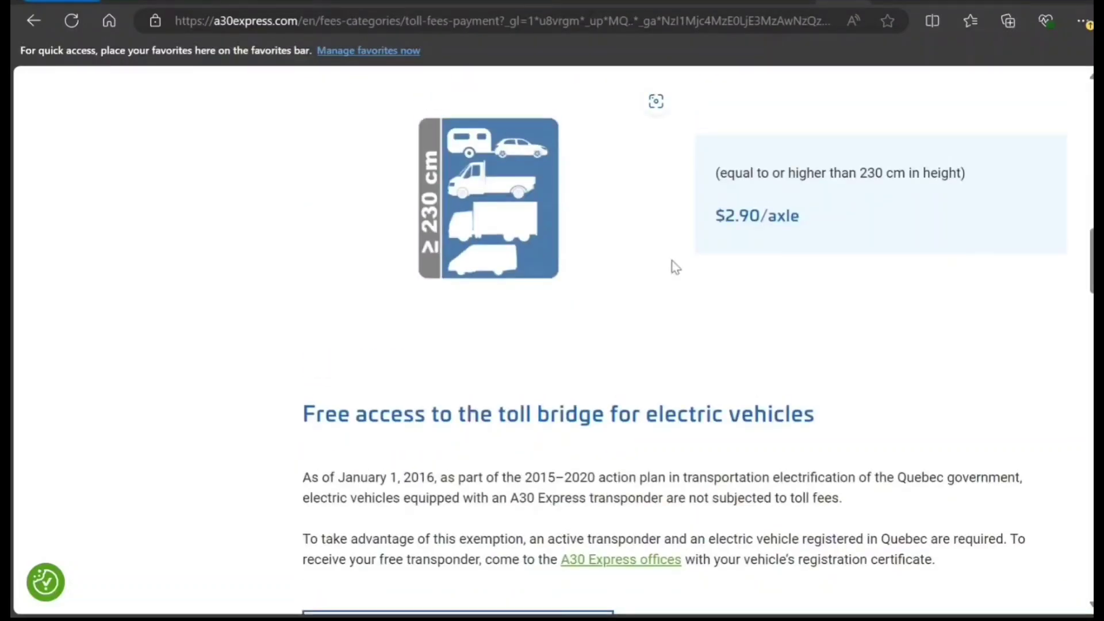
{"action": "scroll", "coordinate": [675, 267], "scroll_direction": "up", "scroll_amount": 9}
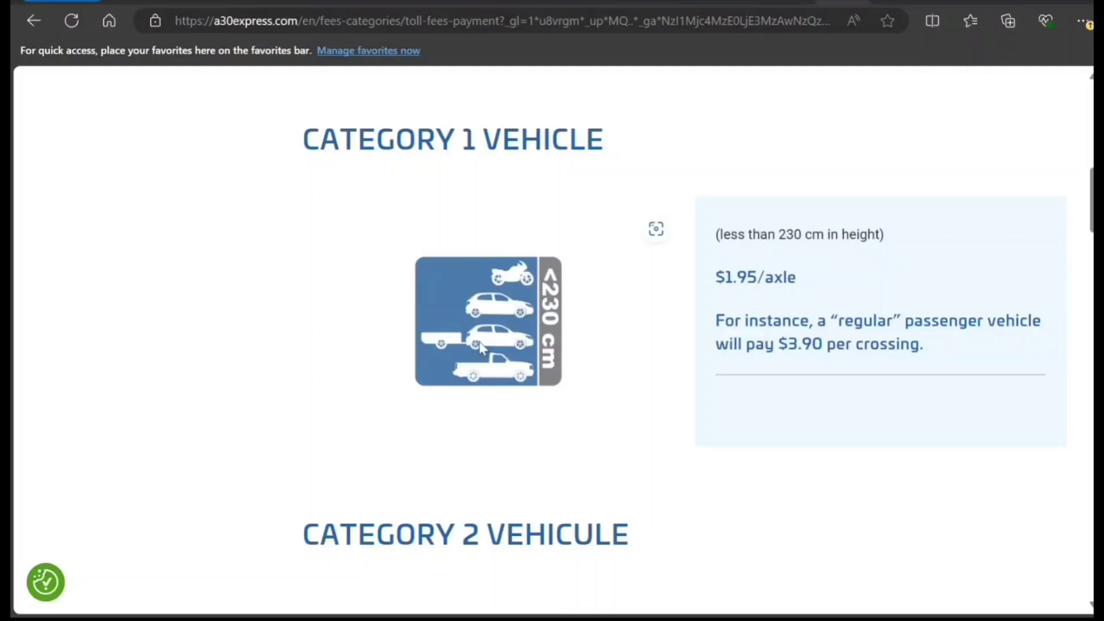
{"action": "scroll", "coordinate": [526, 268], "scroll_direction": "down", "scroll_amount": 7}
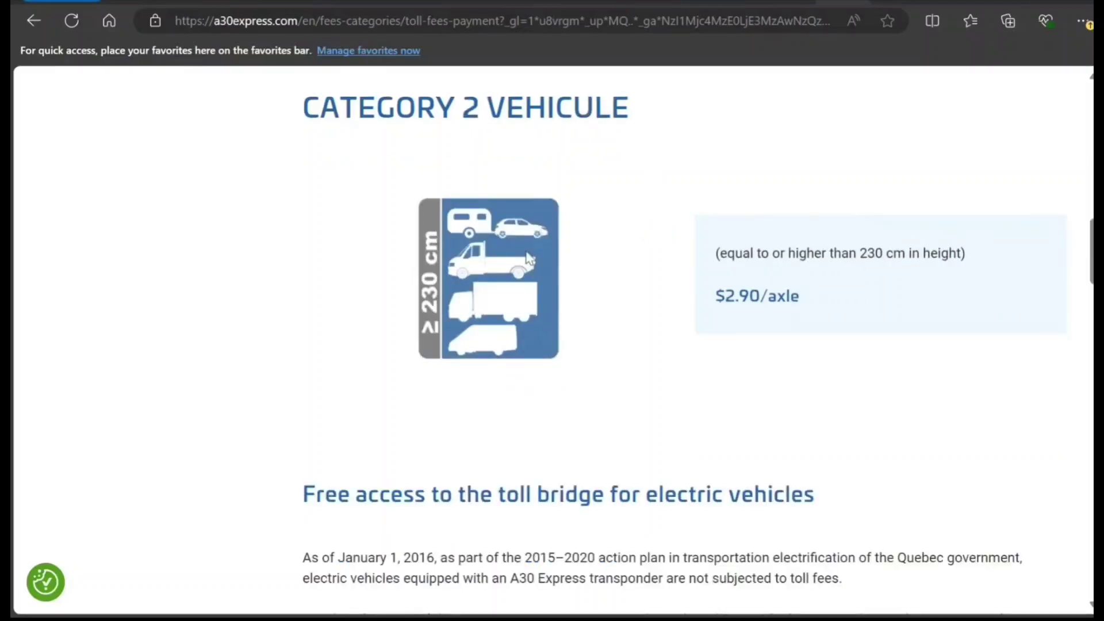
{"action": "scroll", "coordinate": [672, 328], "scroll_direction": "down", "scroll_amount": 4}
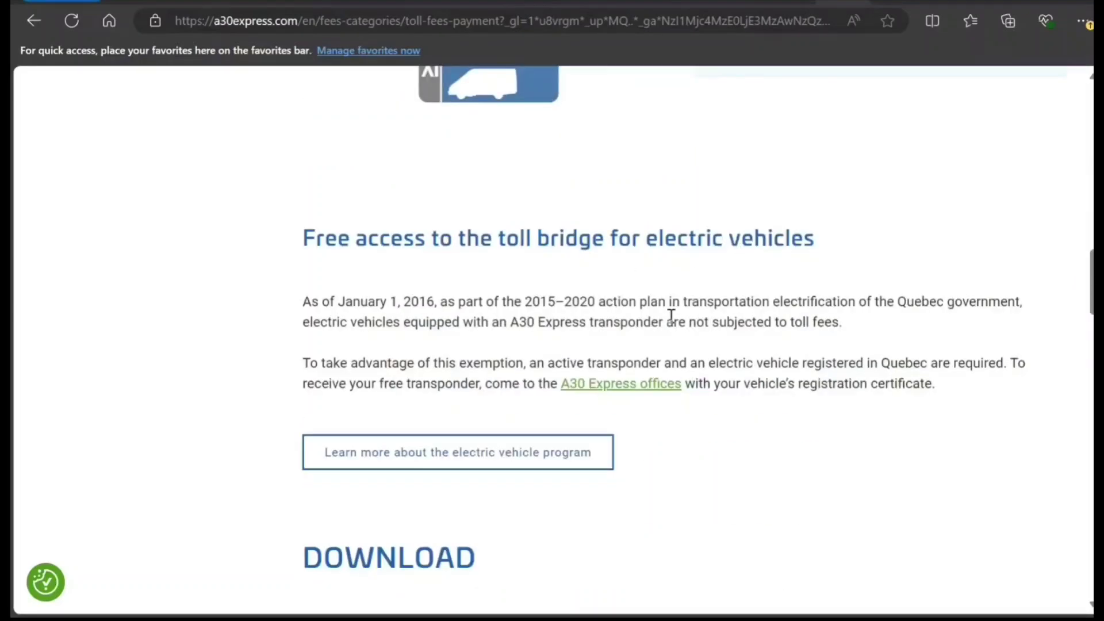
{"action": "scroll", "coordinate": [671, 315], "scroll_direction": "down", "scroll_amount": 6}
{"action": "scroll", "coordinate": [670, 314], "scroll_direction": "down", "scroll_amount": 7}
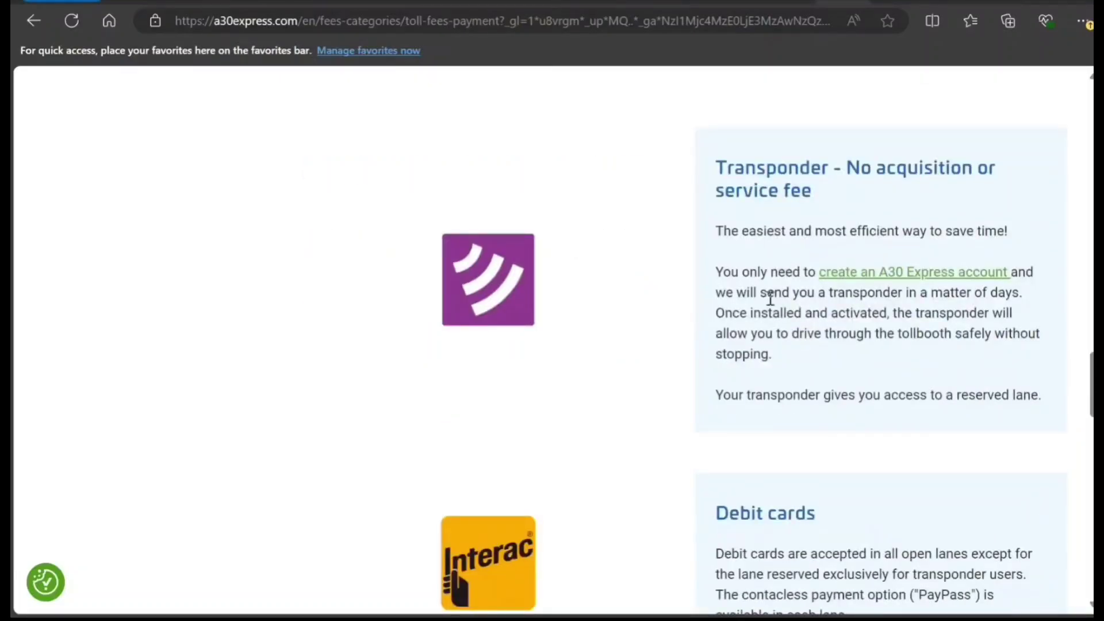
{"action": "scroll", "coordinate": [759, 315], "scroll_direction": "down", "scroll_amount": 3}
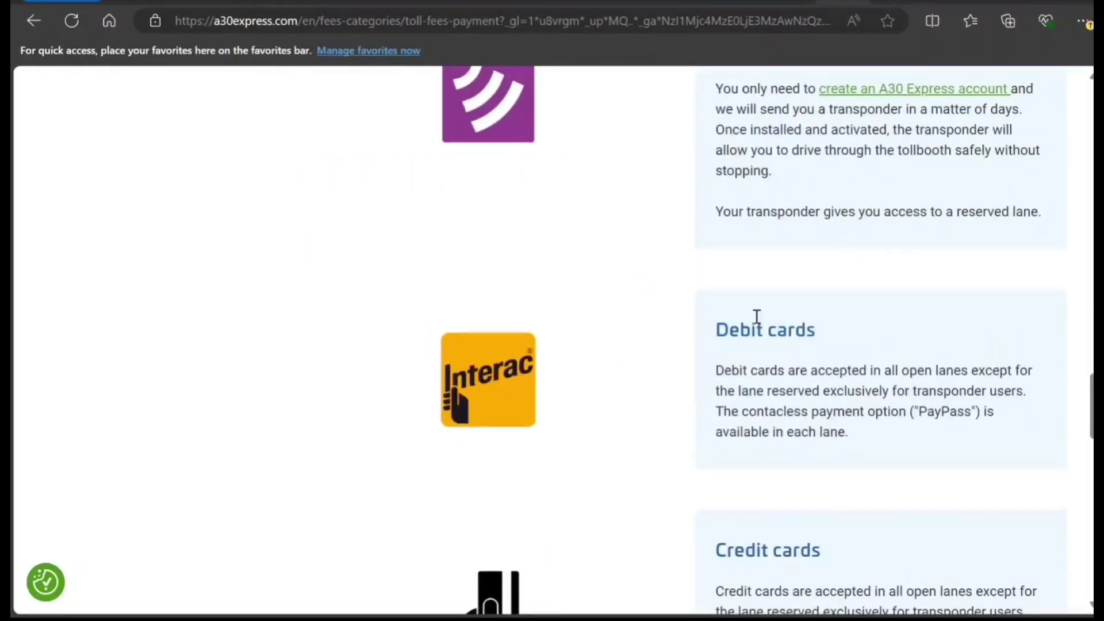
{"action": "scroll", "coordinate": [757, 315], "scroll_direction": "down", "scroll_amount": 3}
{"action": "scroll", "coordinate": [757, 316], "scroll_direction": "up", "scroll_amount": 7}
{"action": "scroll", "coordinate": [757, 319], "scroll_direction": "down", "scroll_amount": 7}
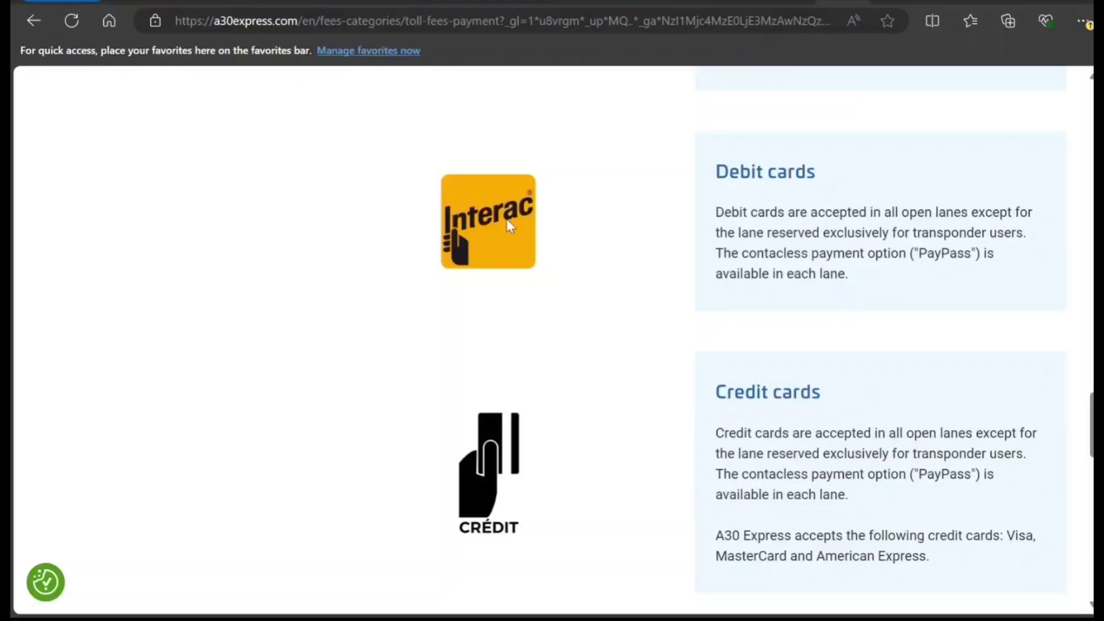
{"action": "scroll", "coordinate": [588, 424], "scroll_direction": "down", "scroll_amount": 3}
{"action": "scroll", "coordinate": [586, 423], "scroll_direction": "up", "scroll_amount": 4}
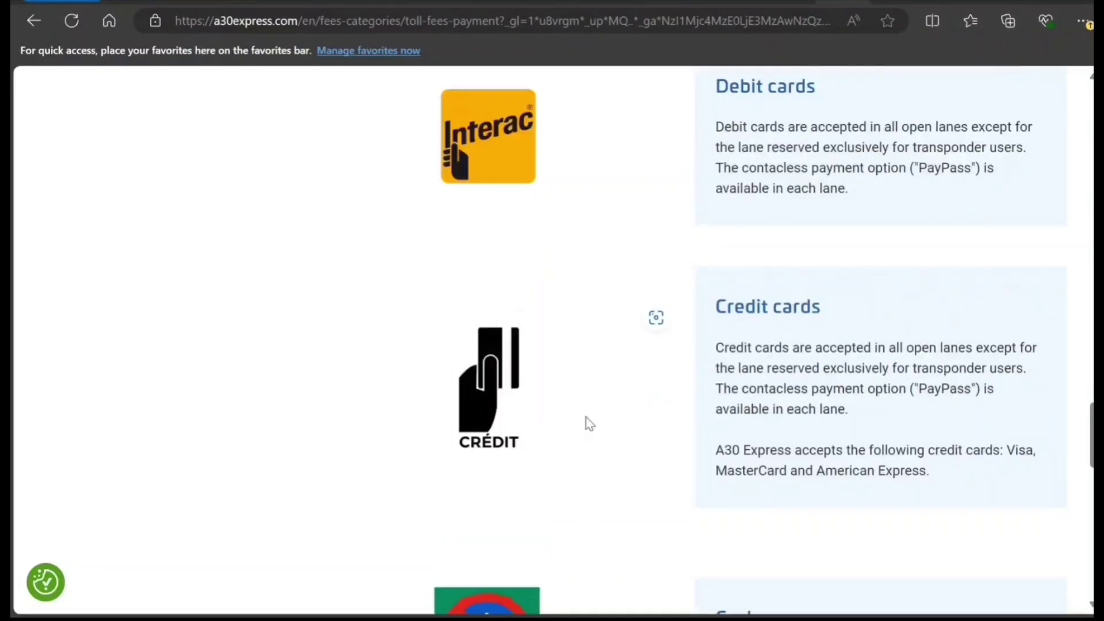
{"action": "scroll", "coordinate": [585, 422], "scroll_direction": "down", "scroll_amount": 5}
{"action": "scroll", "coordinate": [585, 420], "scroll_direction": "down", "scroll_amount": 6}
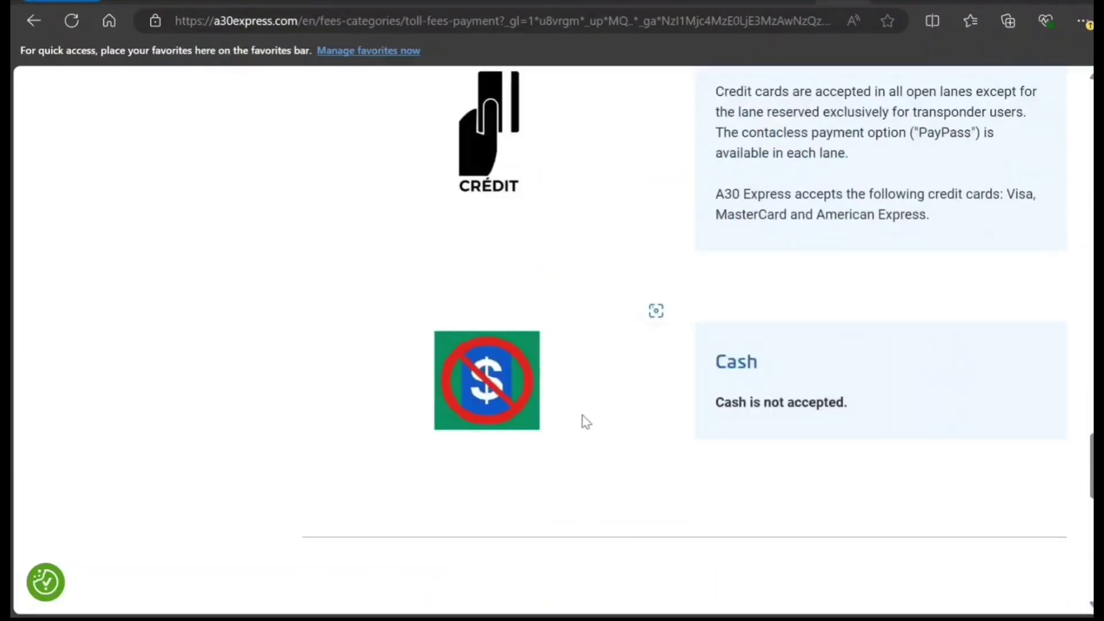
{"action": "scroll", "coordinate": [585, 414], "scroll_direction": "up", "scroll_amount": 20}
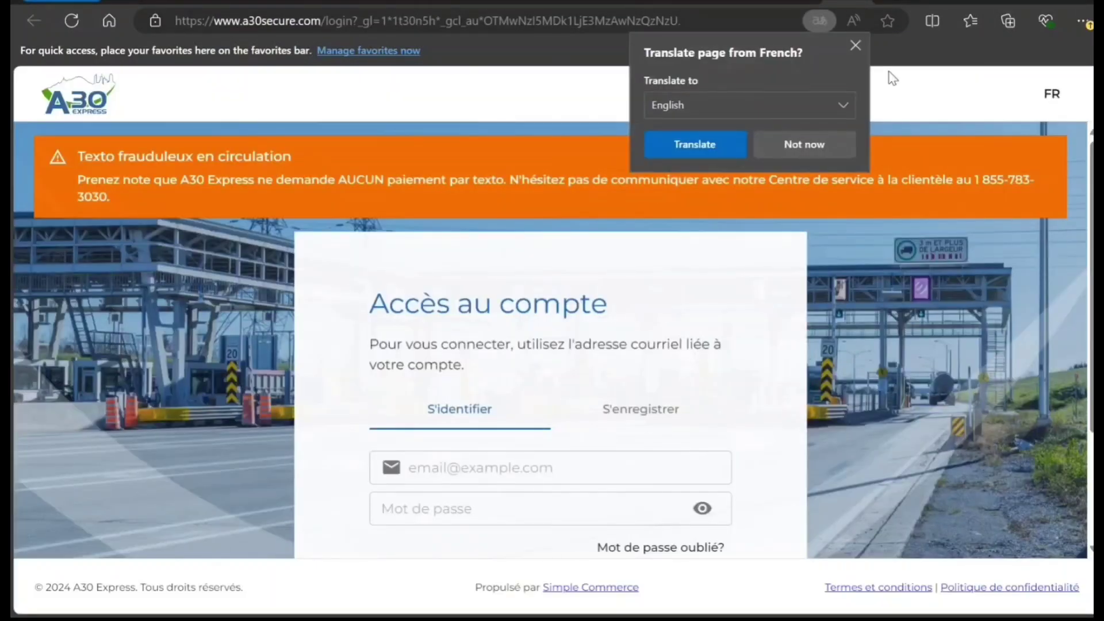
- Dismiss the translate offer, switch the login page to English, and go to the Register form
{"action": "left_click", "coordinate": [855, 45]}
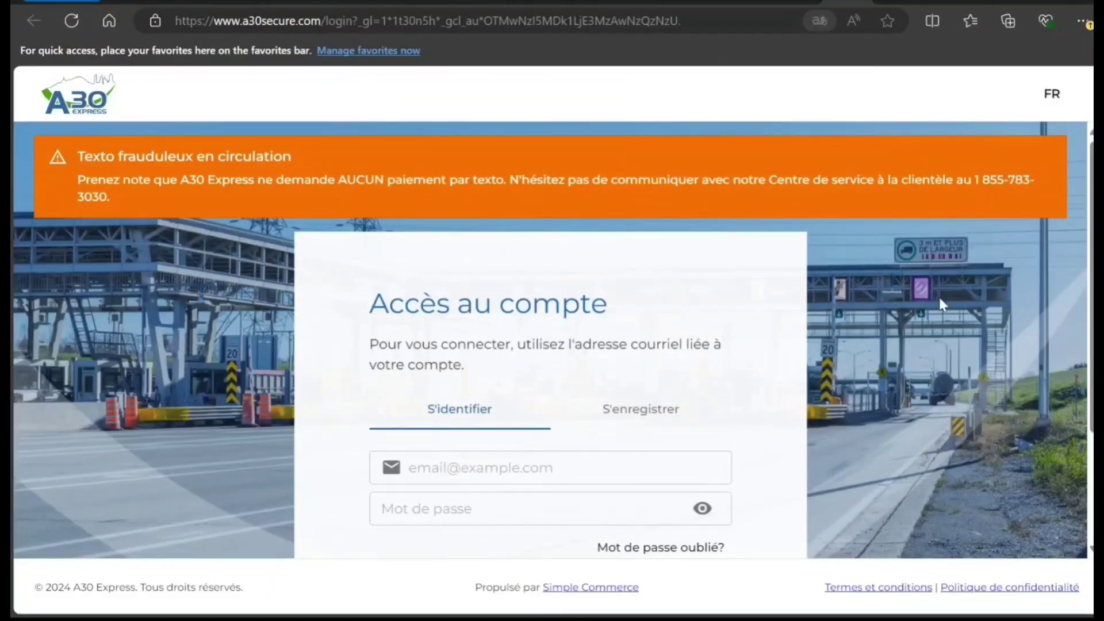
{"action": "left_click", "coordinate": [1052, 96]}
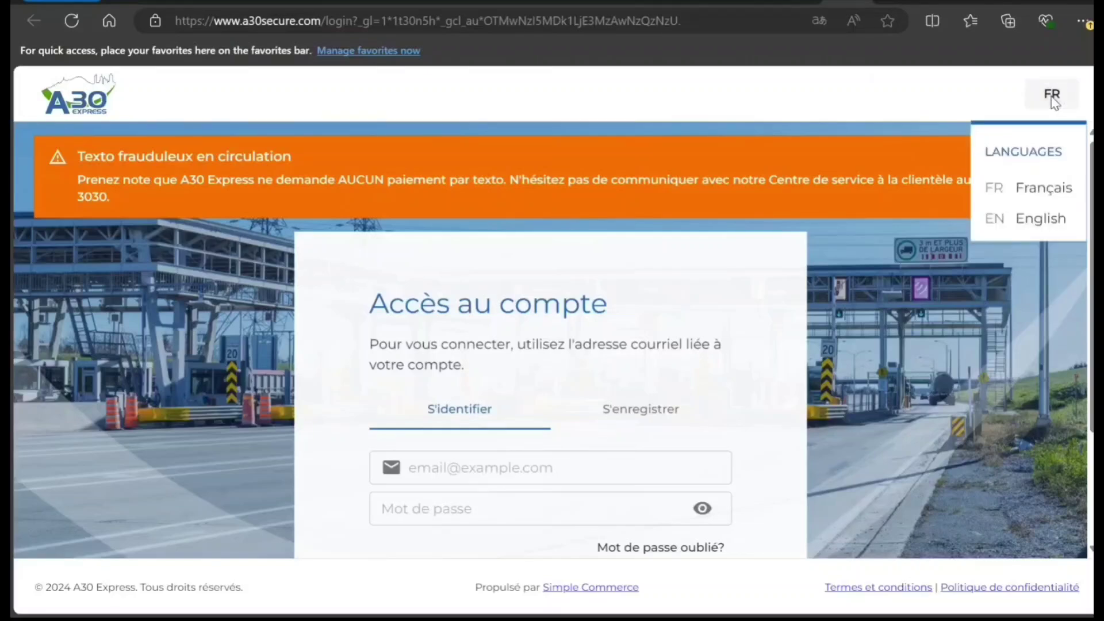
{"action": "left_click", "coordinate": [1023, 225]}
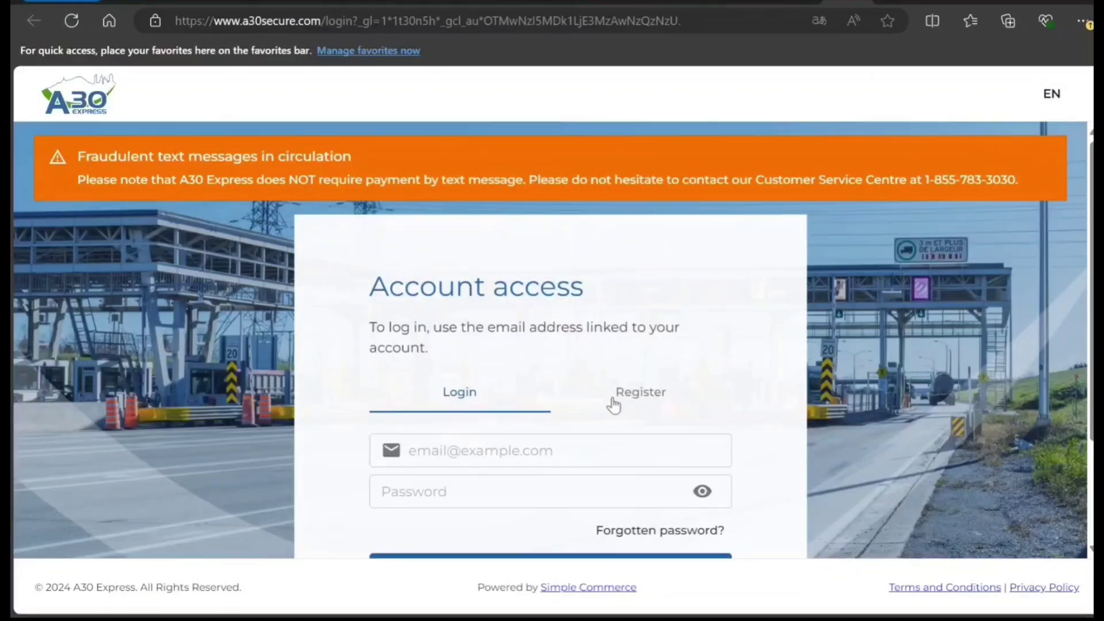
{"action": "left_click", "coordinate": [639, 398]}
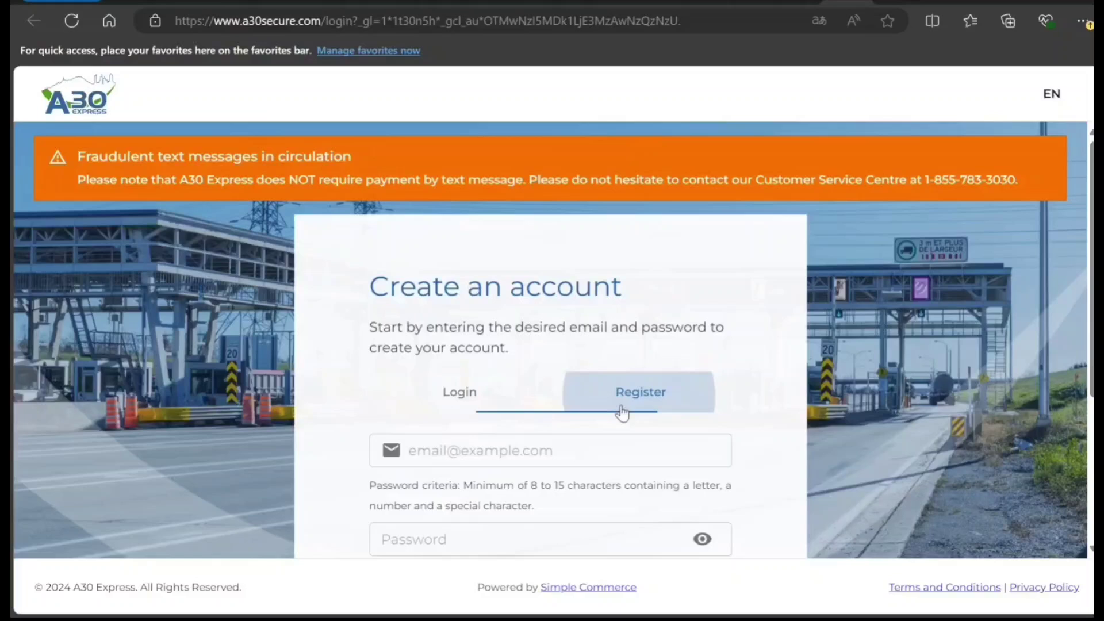
{"action": "scroll", "coordinate": [562, 438], "scroll_direction": "down", "scroll_amount": 3}
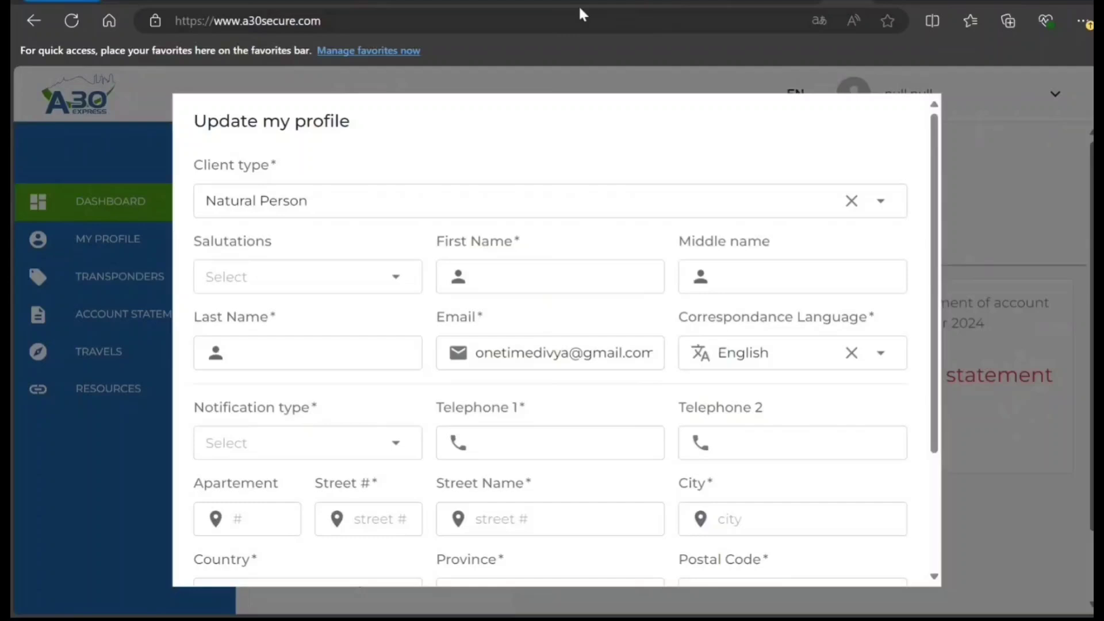
- Keep Natural Person as the client type and choose Mr. as the salutation
{"action": "left_click", "coordinate": [883, 209]}
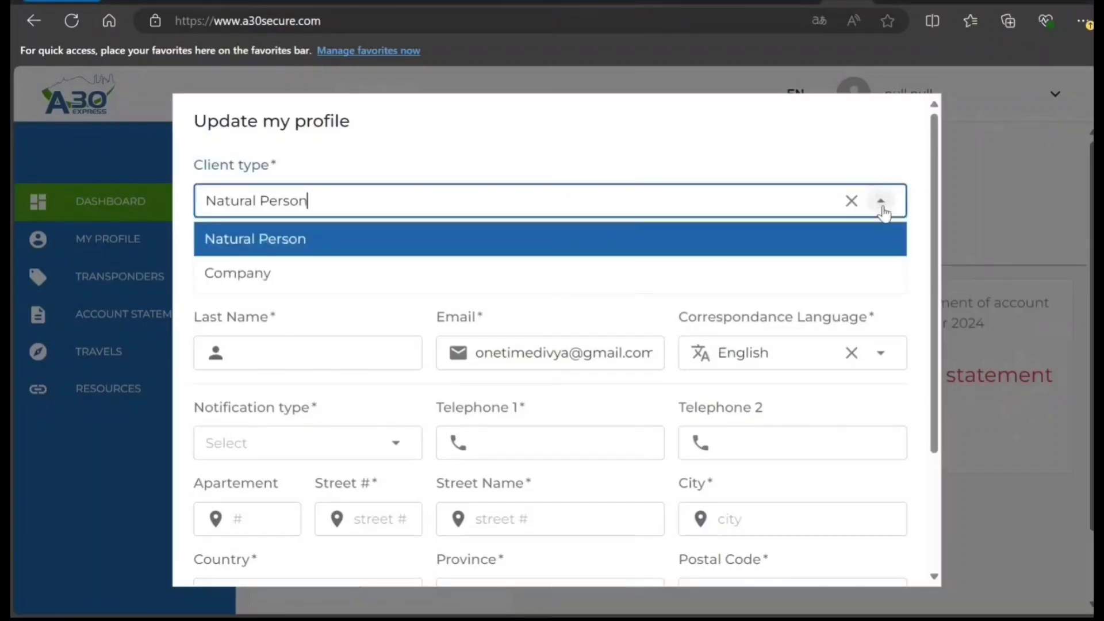
{"action": "left_click", "coordinate": [813, 246]}
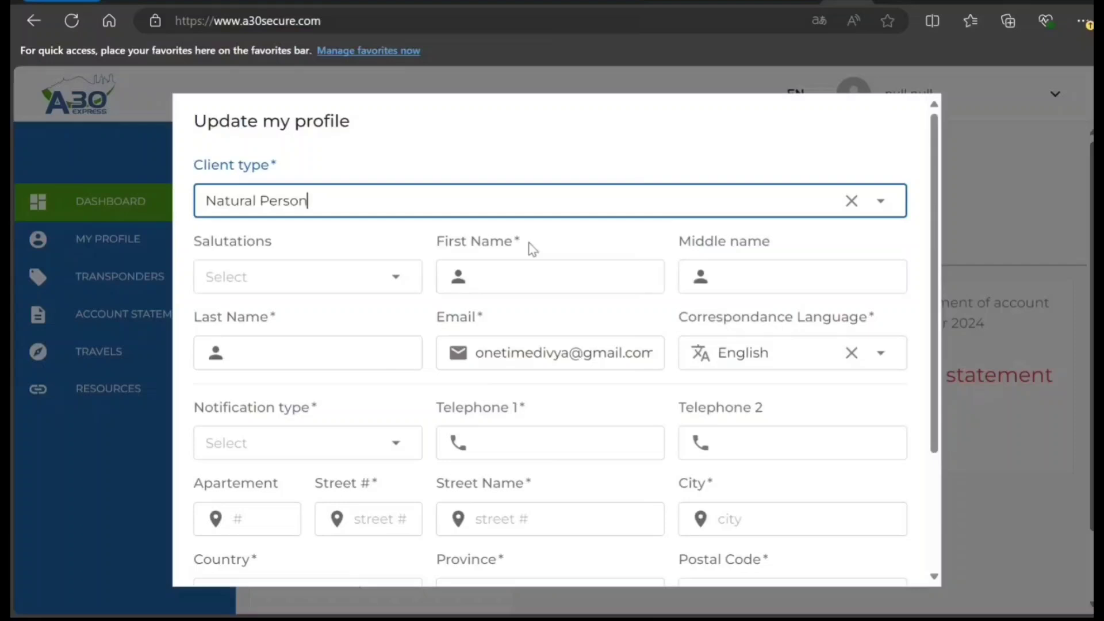
{"action": "left_click", "coordinate": [391, 282]}
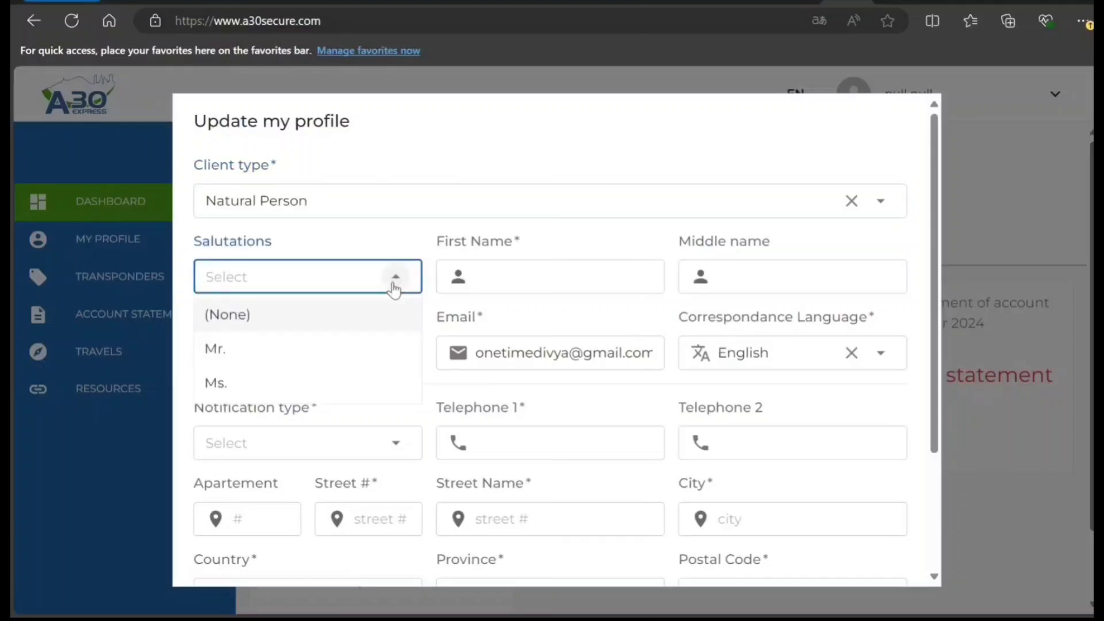
{"action": "left_click", "coordinate": [350, 354]}
- Enter the client's first and last names, leaving the middle name blank
{"action": "left_click", "coordinate": [525, 275]}
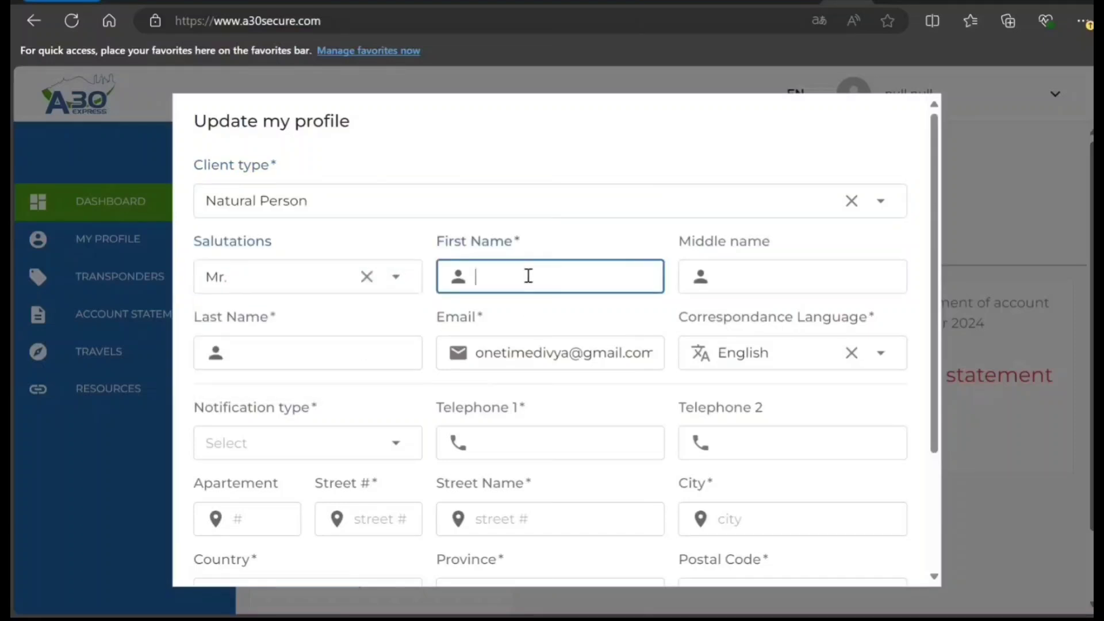
{"action": "type", "text": "John"}
{"action": "key", "text": "Tab"}
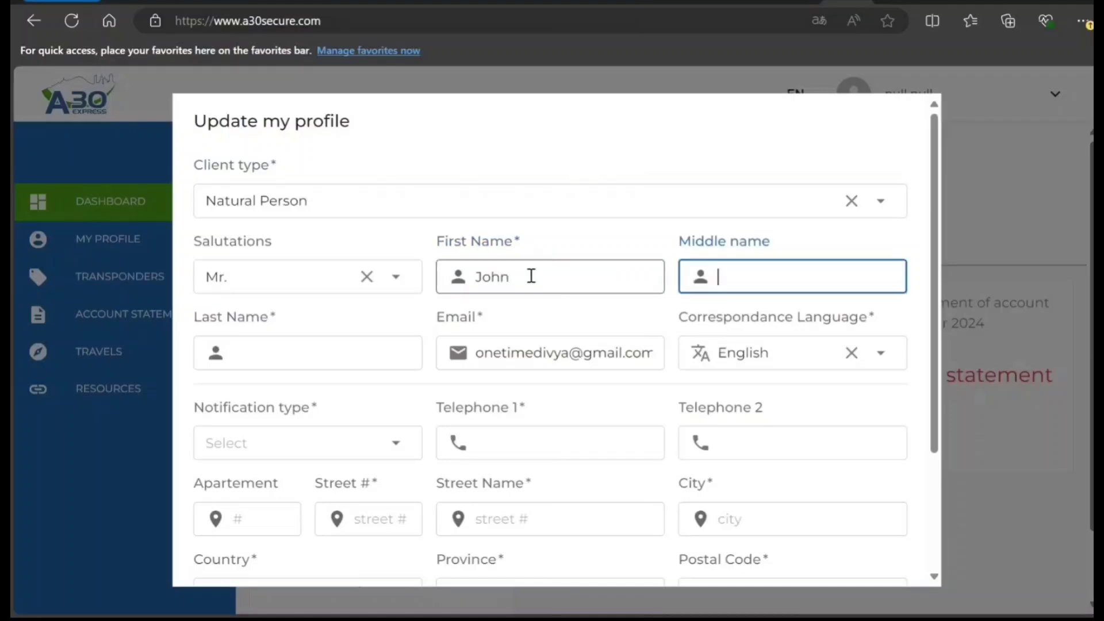
{"action": "type", "text": "Smith"}
{"action": "key", "text": "BackSpace"}
{"action": "key", "text": "BackSpace"}
{"action": "key", "text": "BackSpace"}
{"action": "key", "text": "BackSpace"}
{"action": "key", "text": "BackSpace"}
{"action": "key", "text": "Tab"}
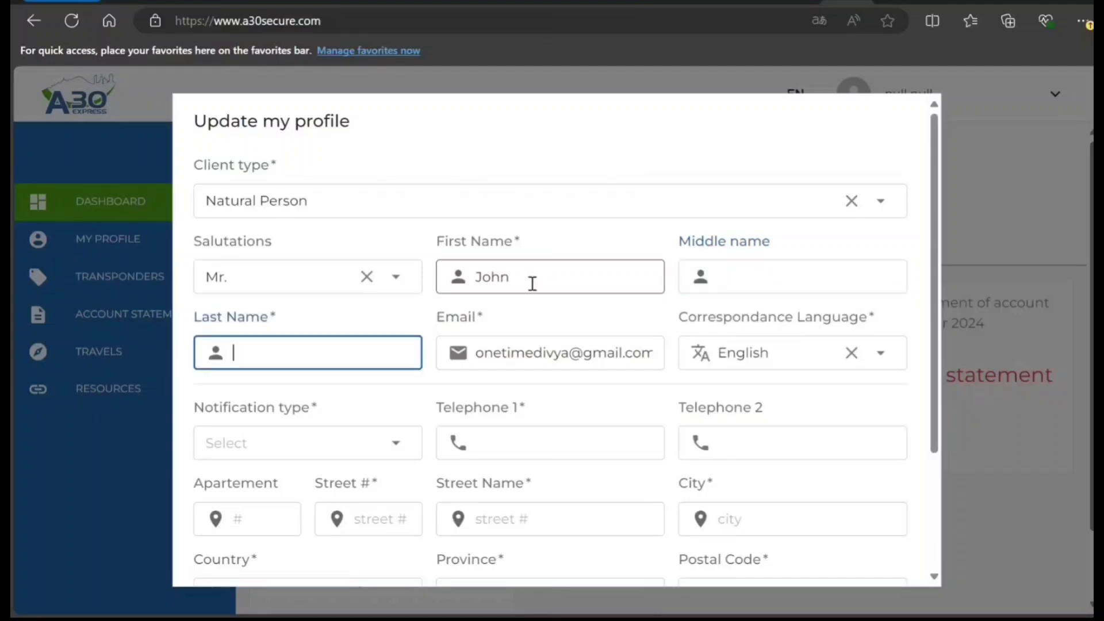
{"action": "type", "text": "Smith"}
- Set the notification type to Online-free and enter the main telephone number
{"action": "scroll", "coordinate": [419, 335], "scroll_direction": "down", "scroll_amount": 2}
{"action": "left_click", "coordinate": [395, 363]}
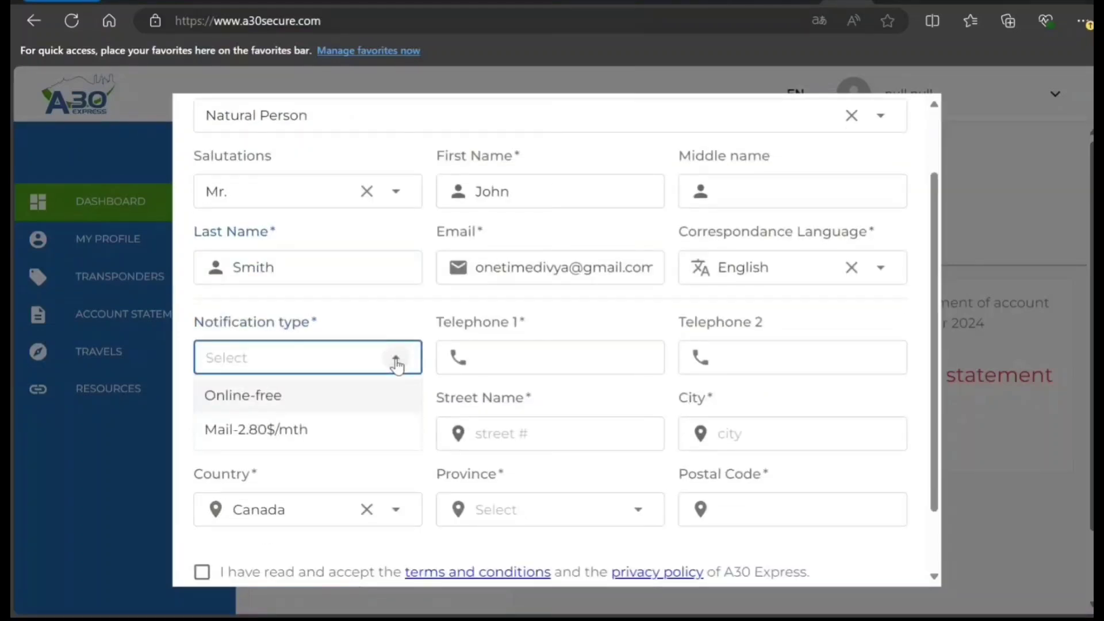
{"action": "left_click", "coordinate": [286, 397]}
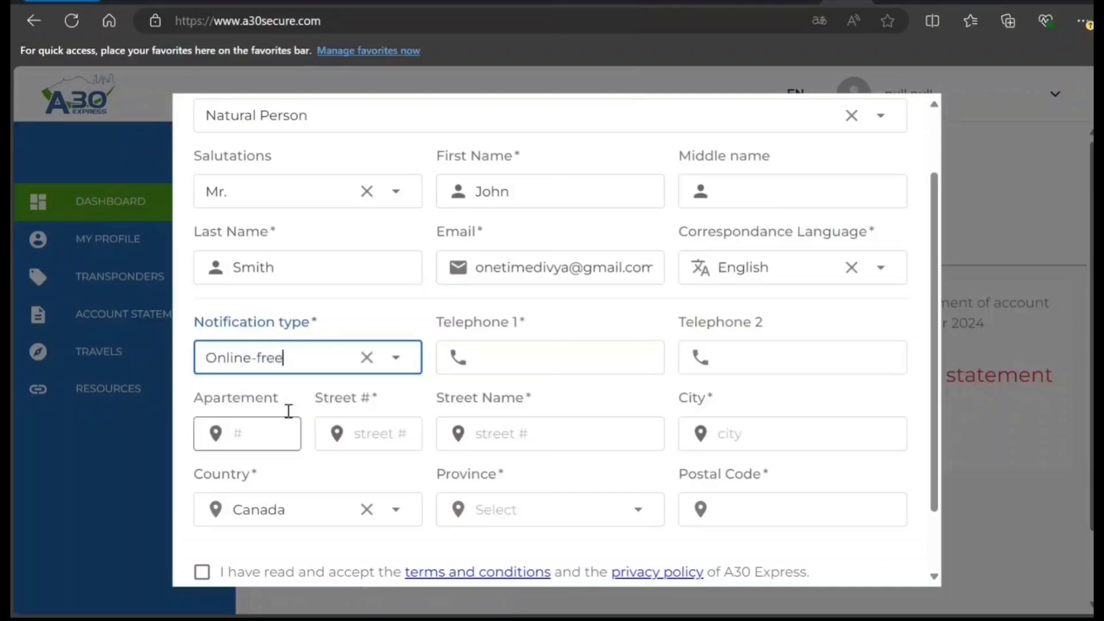
{"action": "left_click", "coordinate": [395, 362]}
{"action": "left_click", "coordinate": [340, 395]}
{"action": "left_click", "coordinate": [556, 357]}
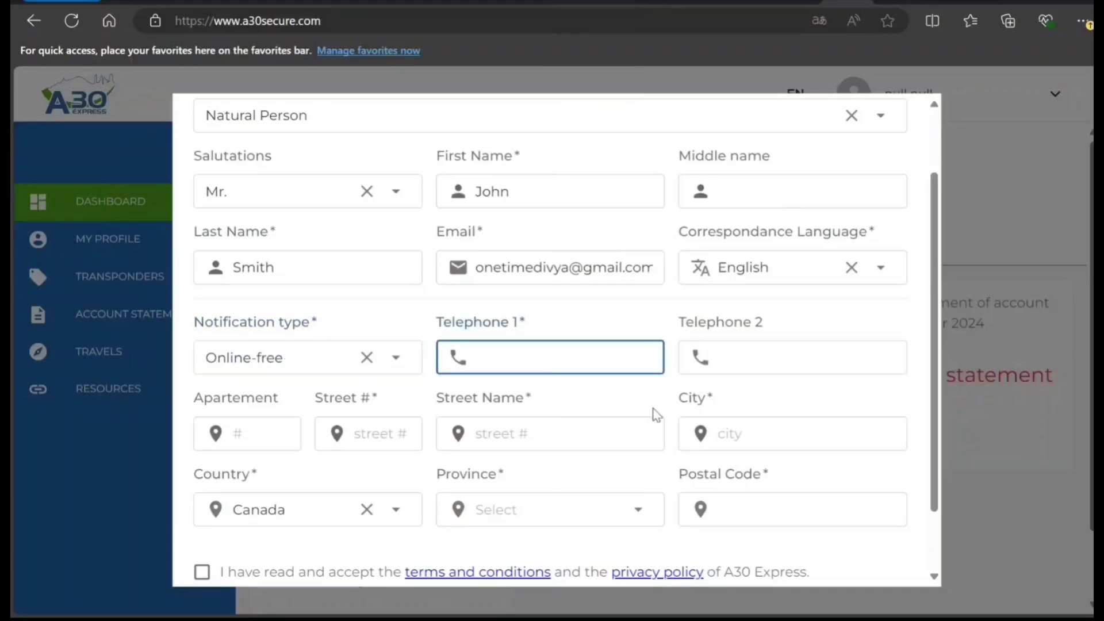
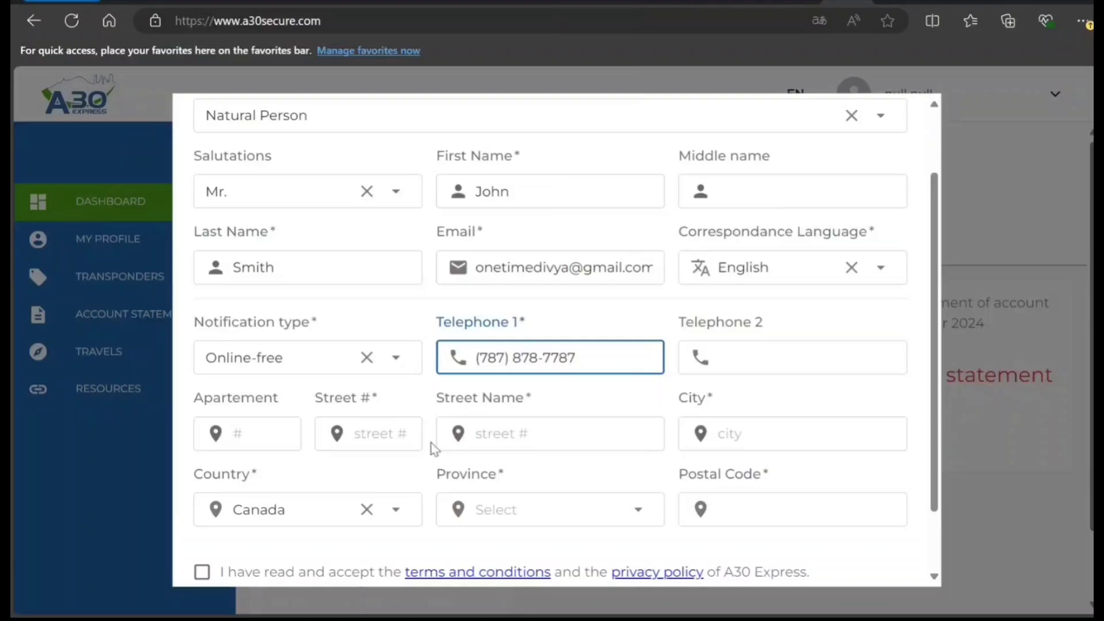
- Enter the address's street number, street name and city
{"action": "left_click", "coordinate": [392, 431]}
{"action": "type", "text": "7878"}
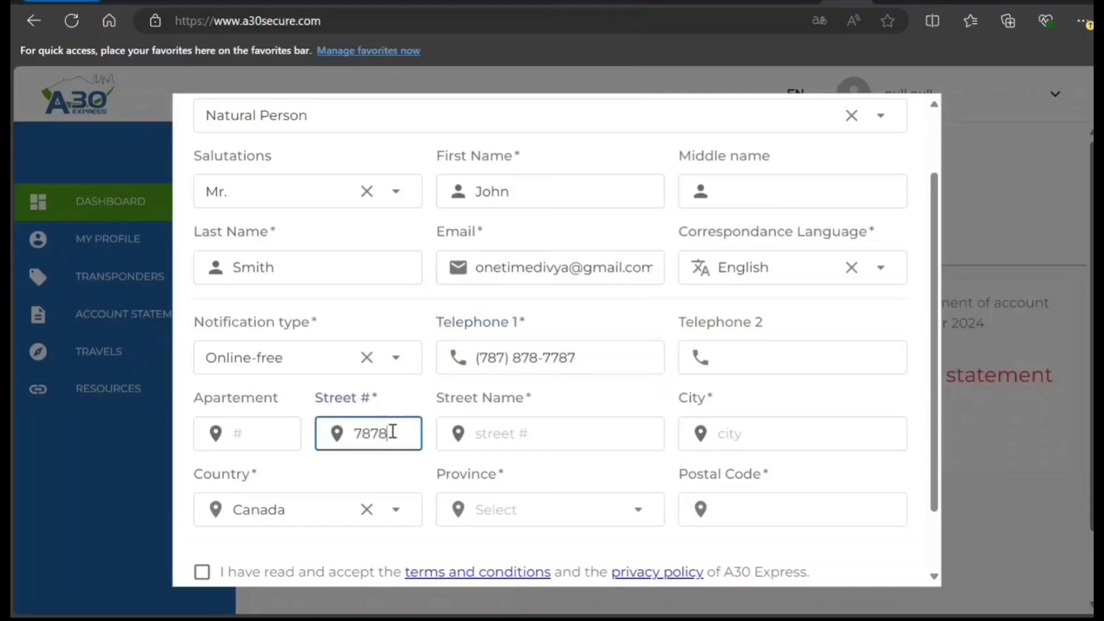
{"action": "key", "text": "Tab"}
{"action": "type", "text": "ddfdfdfdfd"}
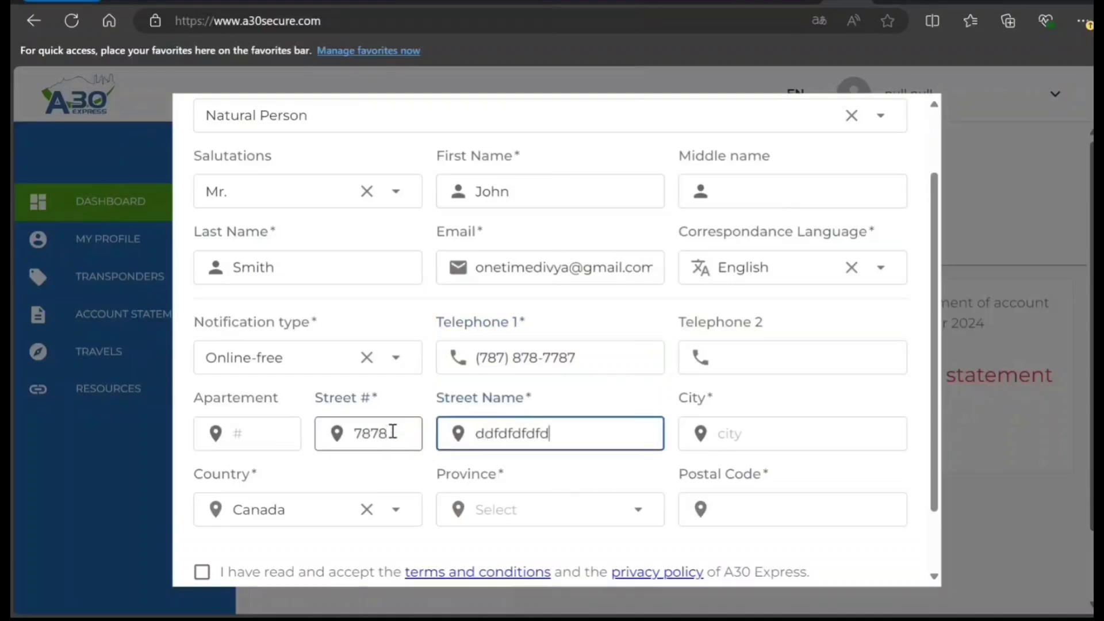
{"action": "key", "text": "Tab"}
{"action": "type", "text": "tutututu"}
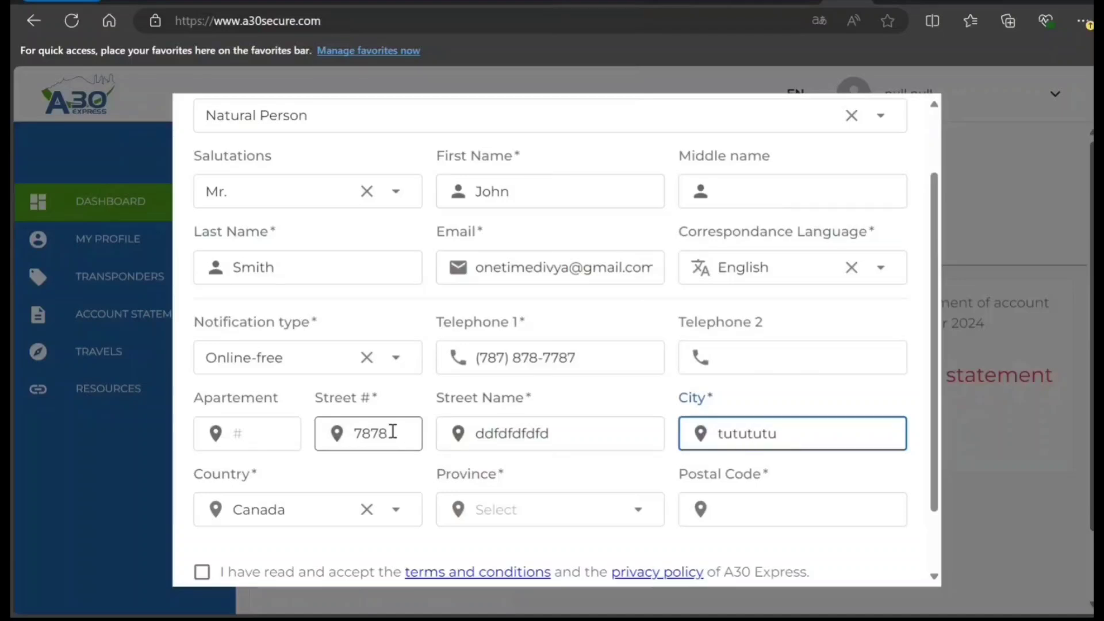
{"action": "key", "text": "Tab"}
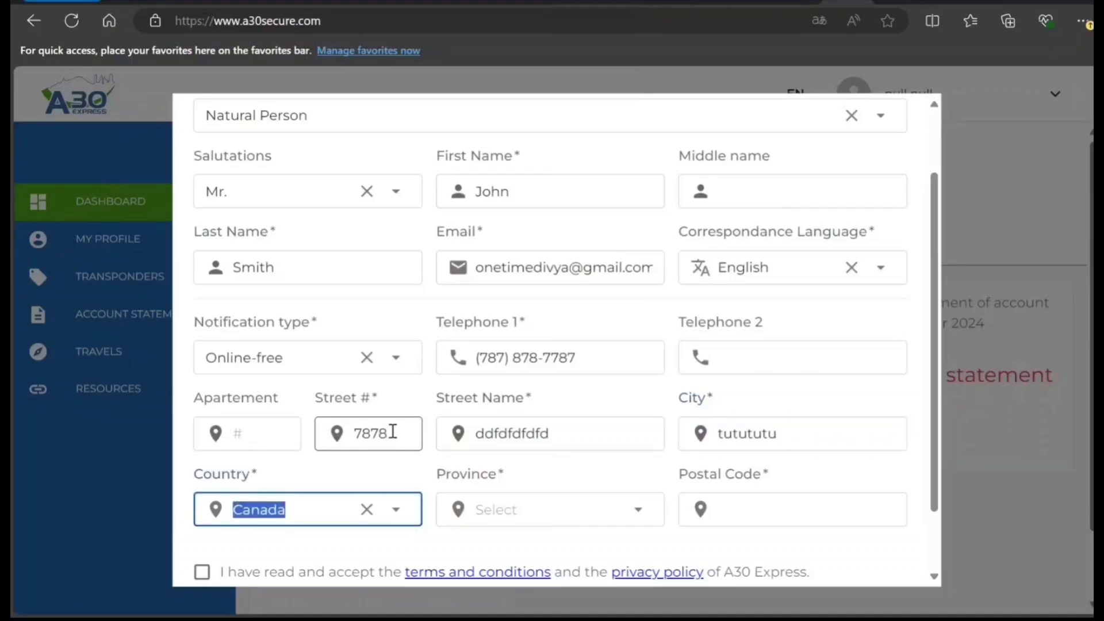
{"action": "key", "text": "Tab"}
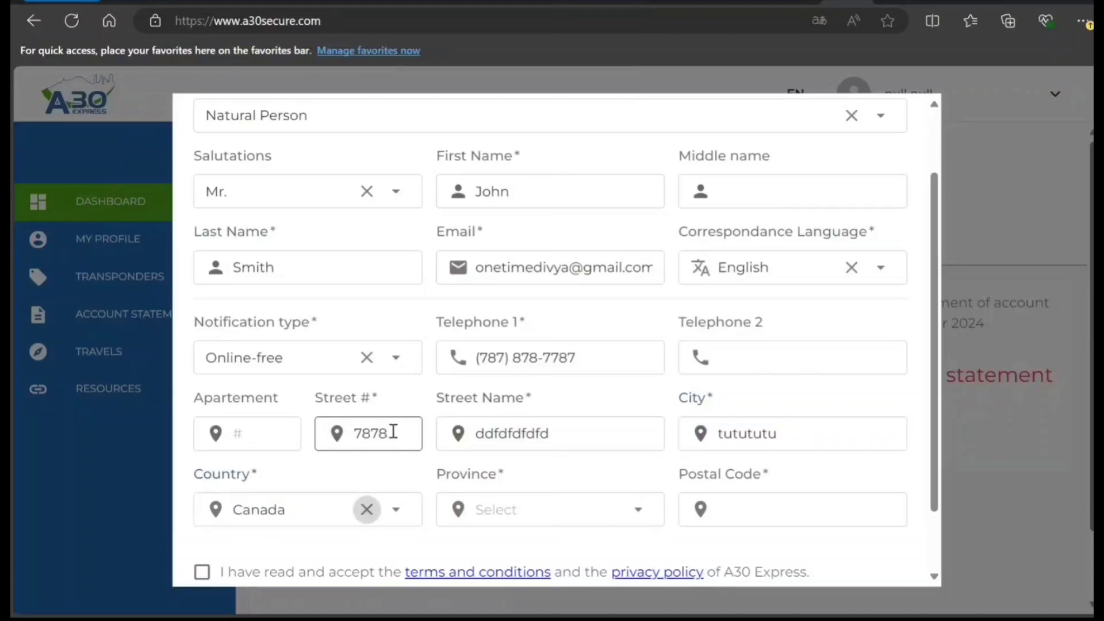
- Choose Ontario as the province, enter the postal code, and accept the terms and privacy policy
{"action": "left_click", "coordinate": [616, 511]}
{"action": "scroll", "coordinate": [598, 339], "scroll_direction": "down", "scroll_amount": 1}
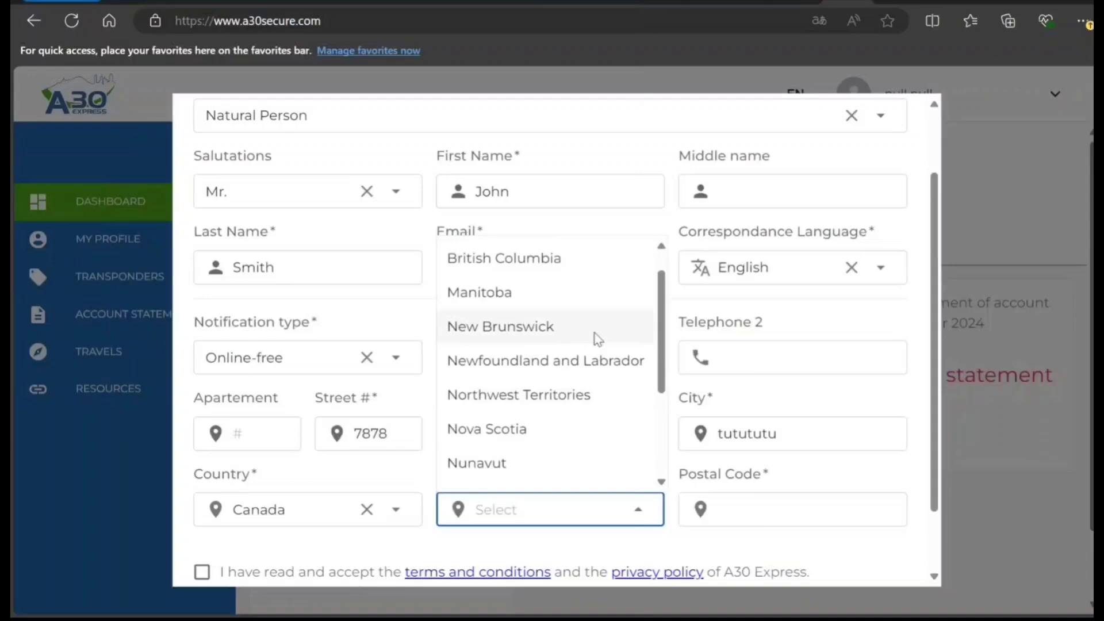
{"action": "scroll", "coordinate": [597, 339], "scroll_direction": "down", "scroll_amount": 5}
{"action": "left_click", "coordinate": [525, 329]}
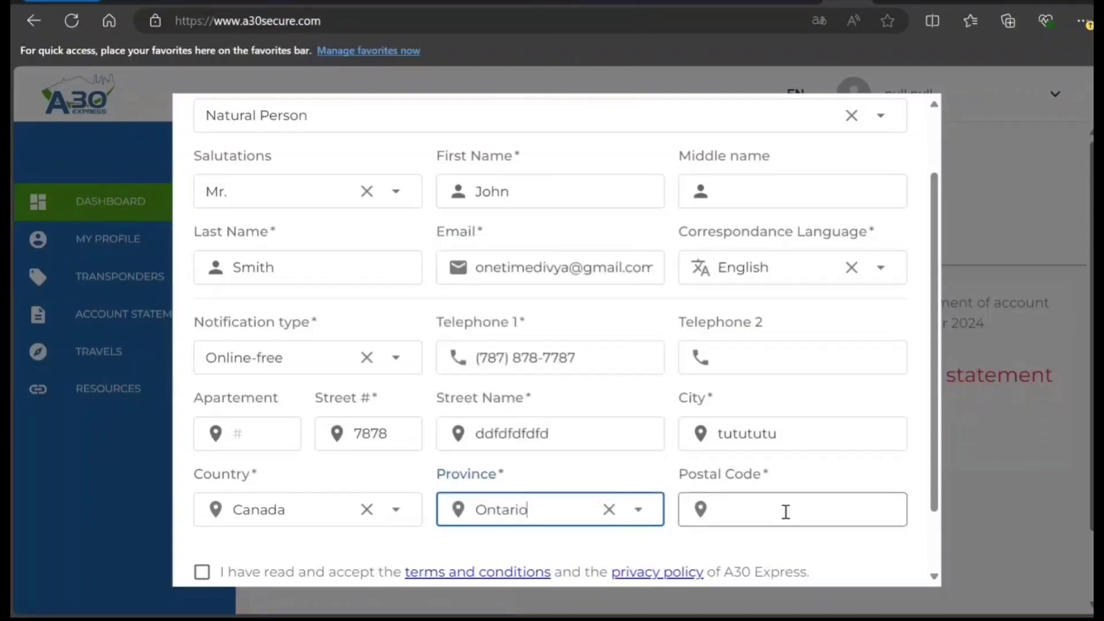
{"action": "left_click", "coordinate": [786, 512]}
{"action": "type", "text": "M9"}
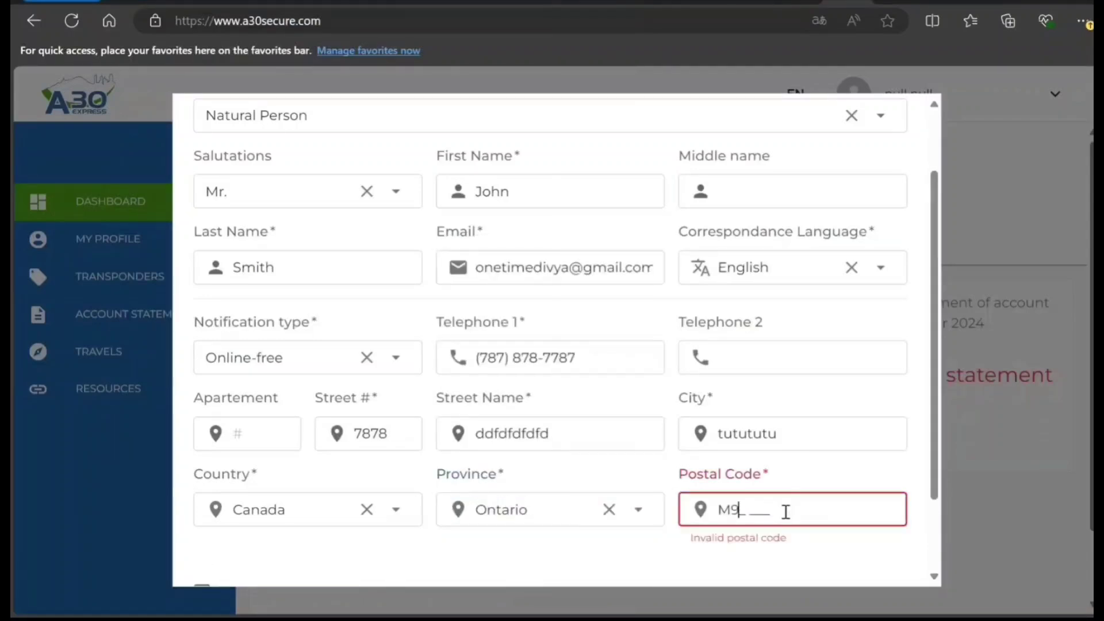
{"action": "type", "text": "Z 5R3"}
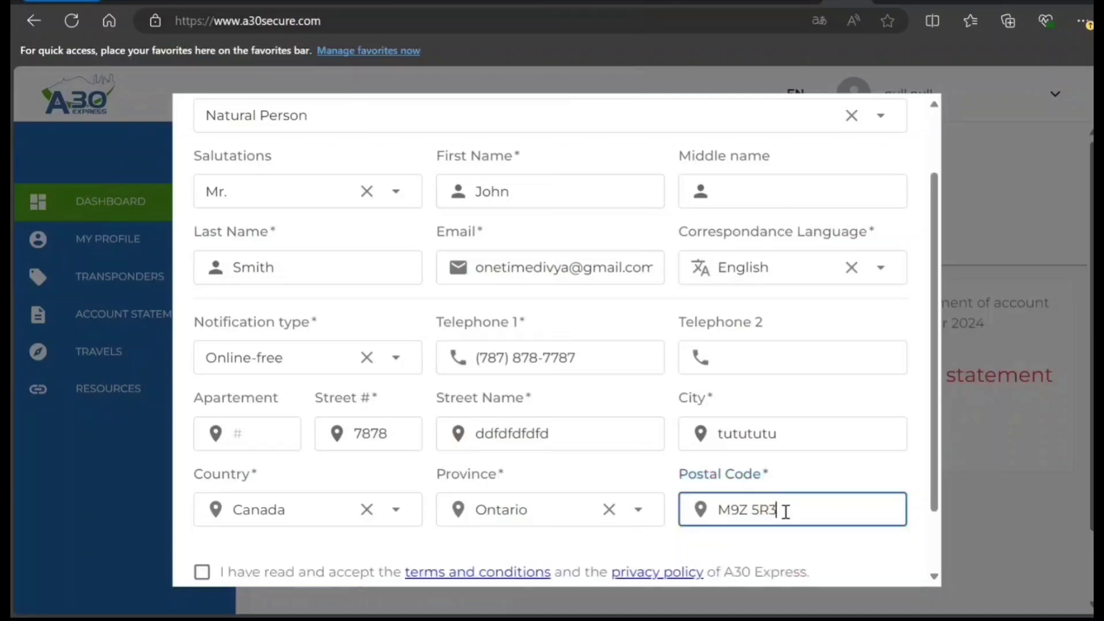
{"action": "scroll", "coordinate": [288, 559], "scroll_direction": "down", "scroll_amount": 2}
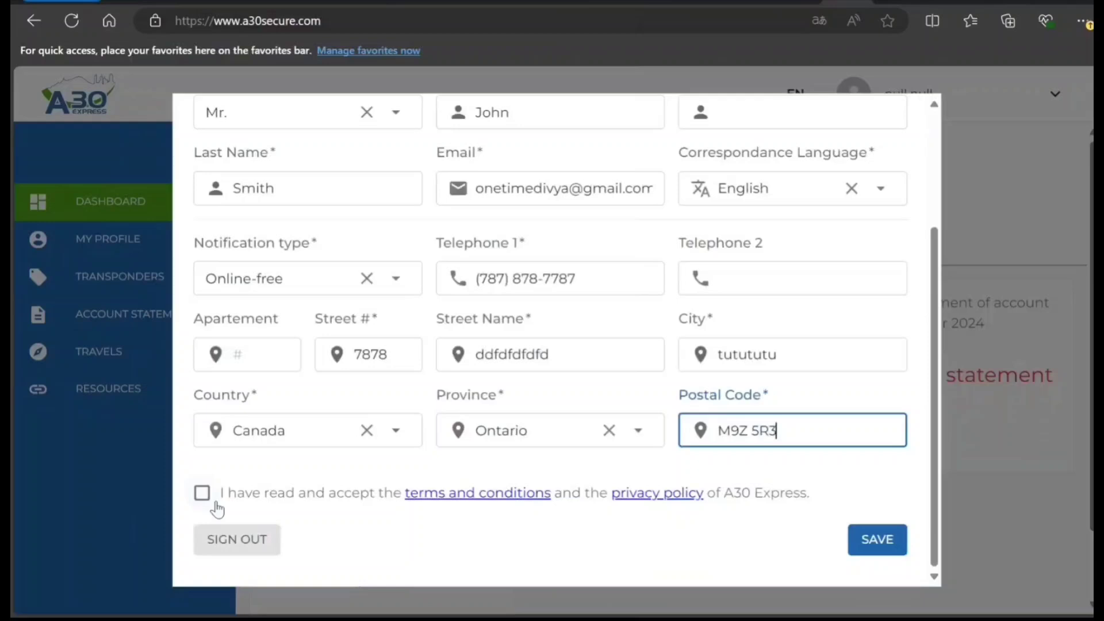
{"action": "left_click", "coordinate": [205, 498]}
- Save the completed profile and move down the dashboard to Payment information
{"action": "left_click", "coordinate": [863, 536]}
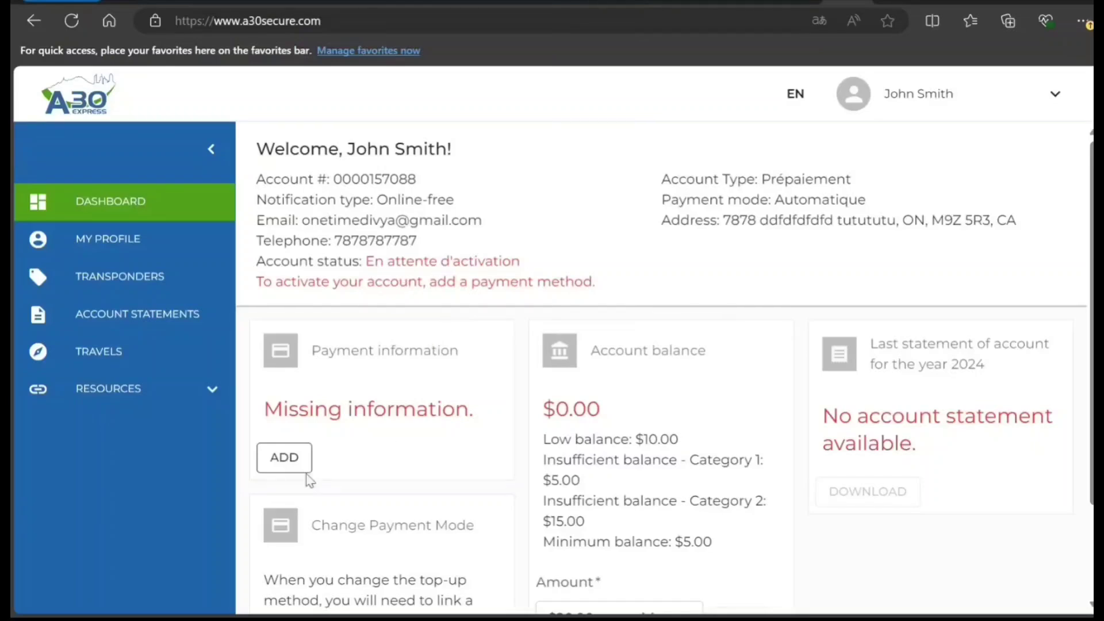
{"action": "scroll", "coordinate": [379, 447], "scroll_direction": "down", "scroll_amount": 1}
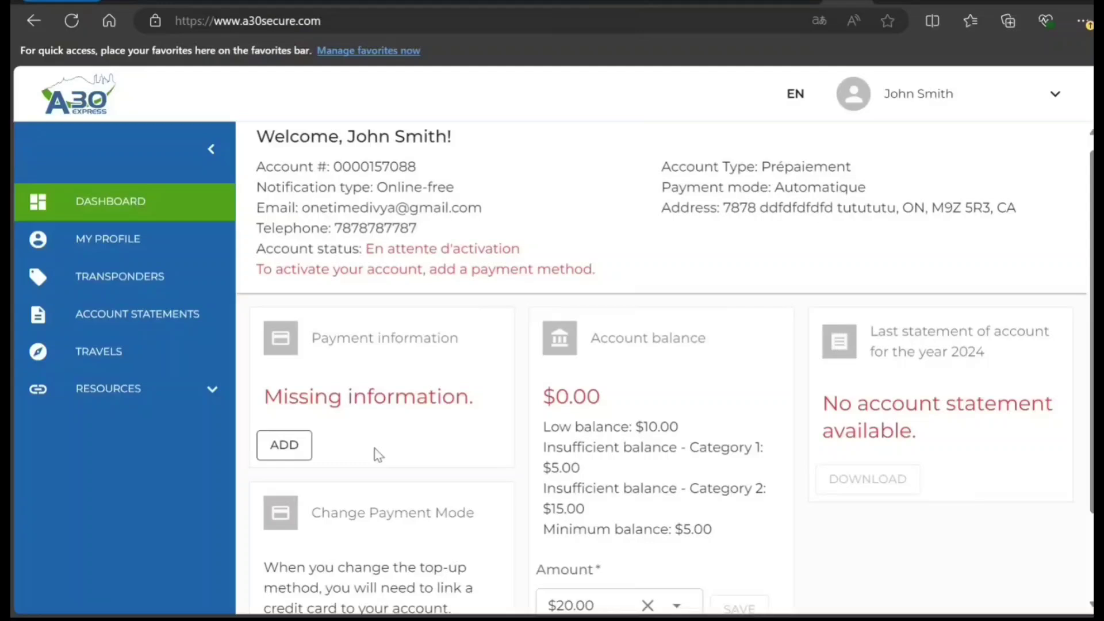
{"action": "scroll", "coordinate": [322, 391], "scroll_direction": "down", "scroll_amount": 2}
- Start adding a payment method, then leave the card form unfilled and go back to the dashboard
{"action": "left_click", "coordinate": [284, 336]}
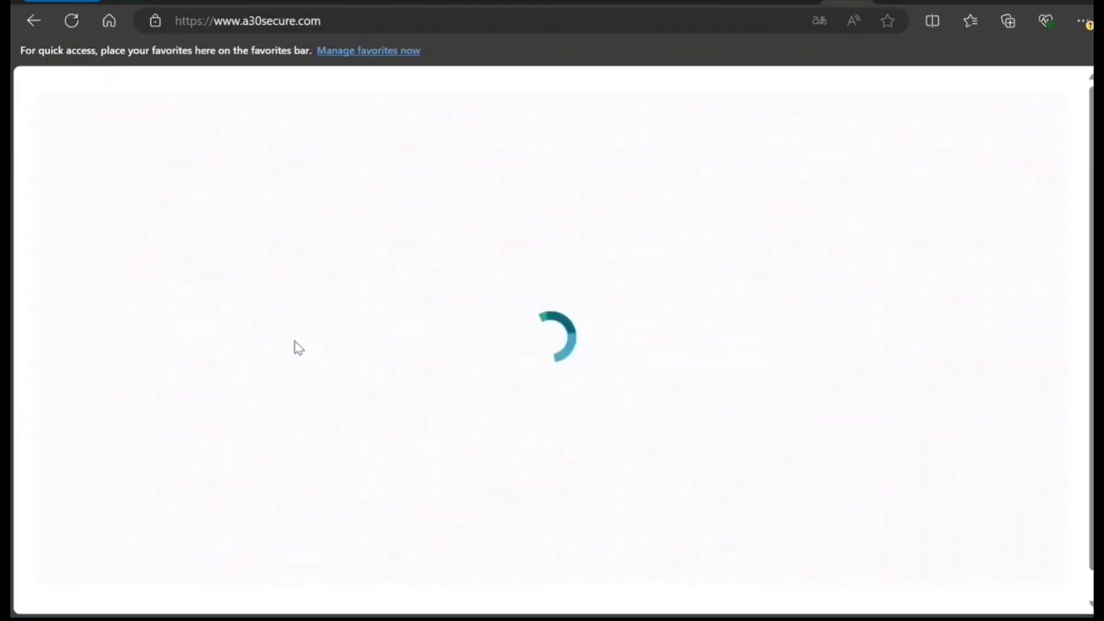
{"action": "scroll", "coordinate": [771, 431], "scroll_direction": "down", "scroll_amount": 3}
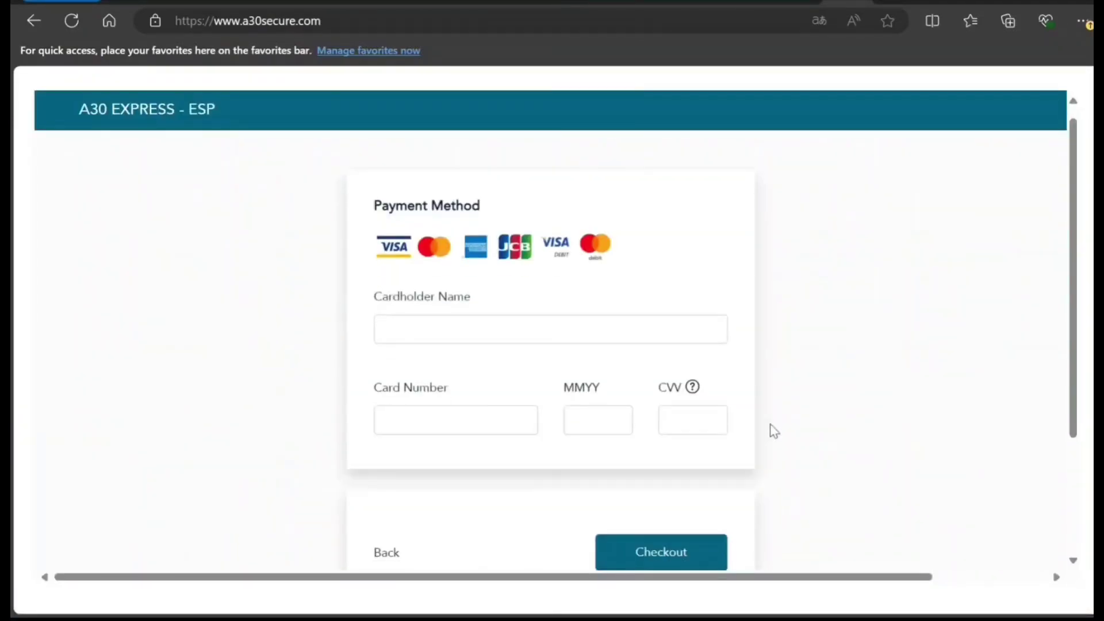
{"action": "scroll", "coordinate": [773, 431], "scroll_direction": "up", "scroll_amount": 3}
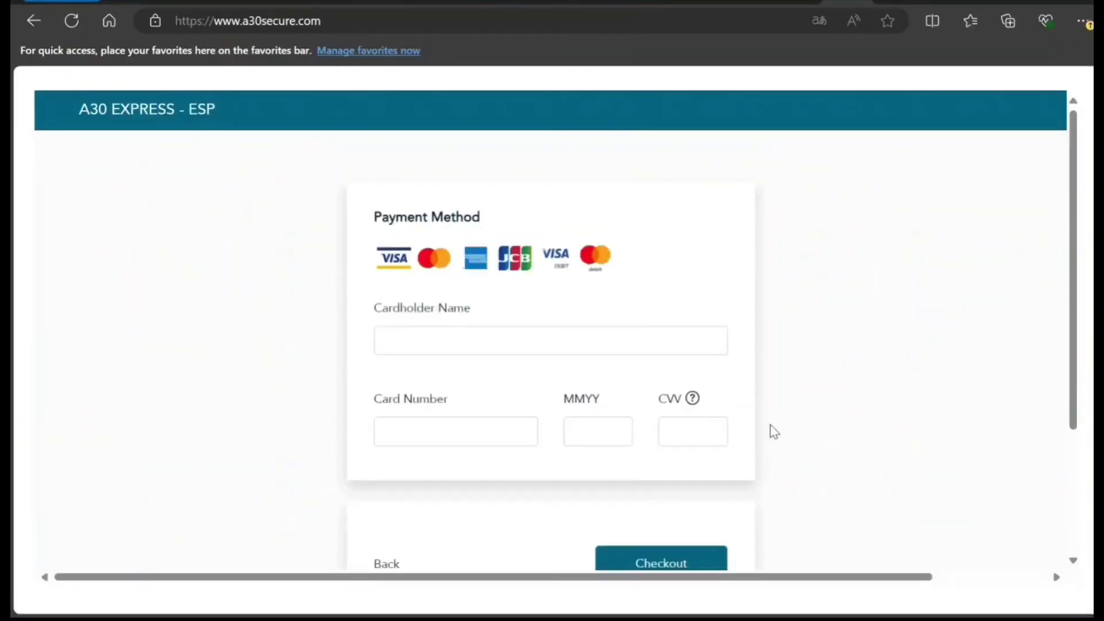
{"action": "left_click", "coordinate": [33, 22]}
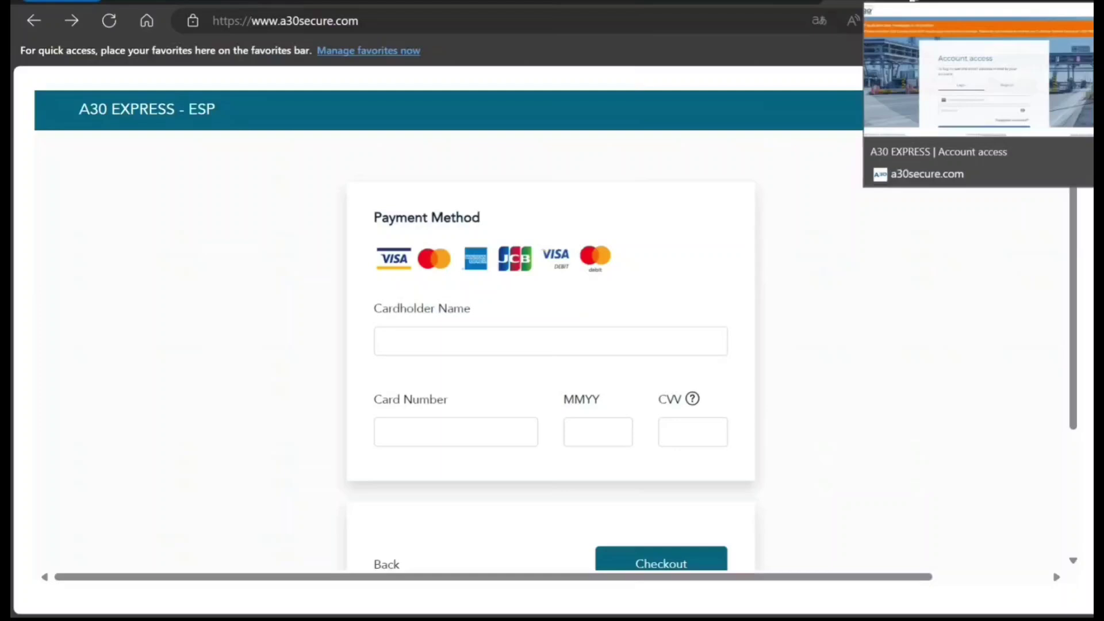
{"action": "left_click", "coordinate": [913, 2]}
{"action": "left_click", "coordinate": [842, 7]}
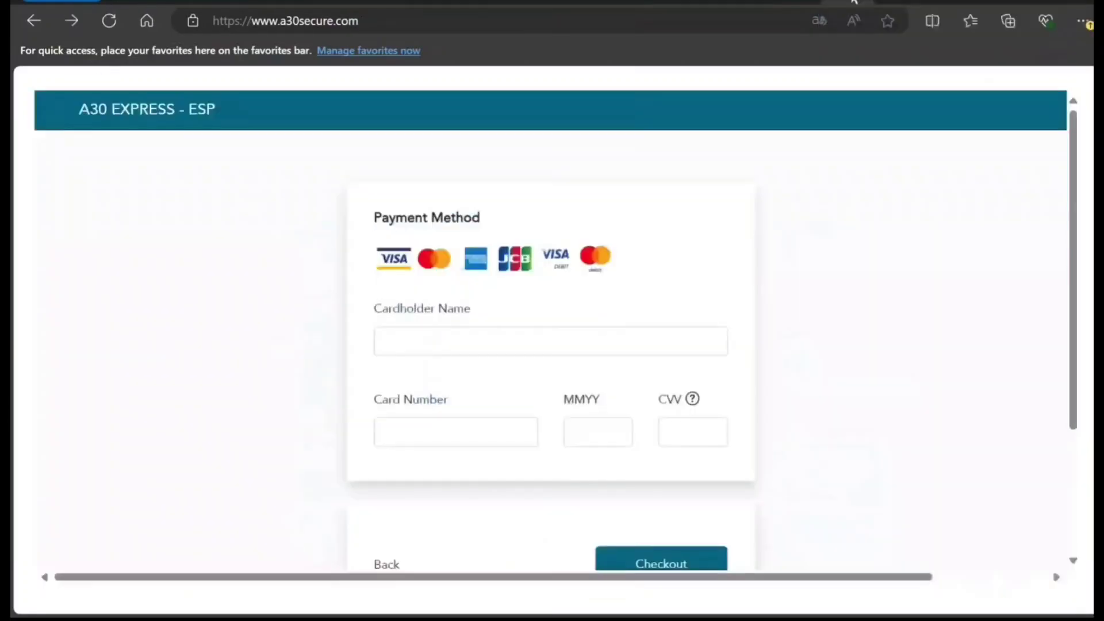
{"action": "scroll", "coordinate": [786, 366], "scroll_direction": "down", "scroll_amount": 3}
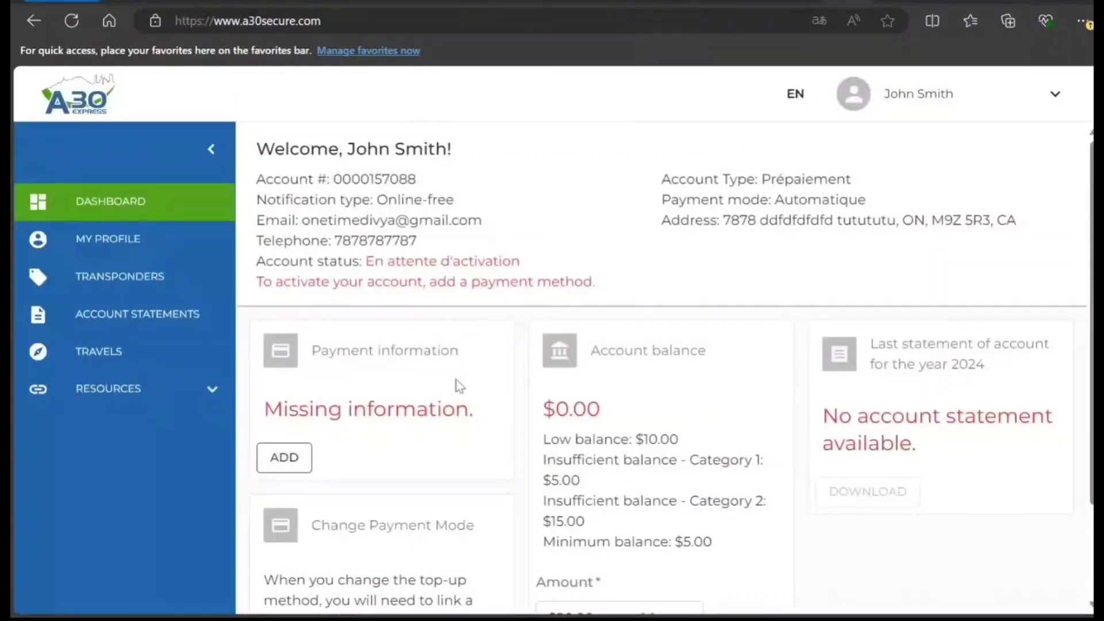
{"action": "scroll", "coordinate": [456, 381], "scroll_direction": "down", "scroll_amount": 1}
{"action": "scroll", "coordinate": [460, 379], "scroll_direction": "down", "scroll_amount": 1}
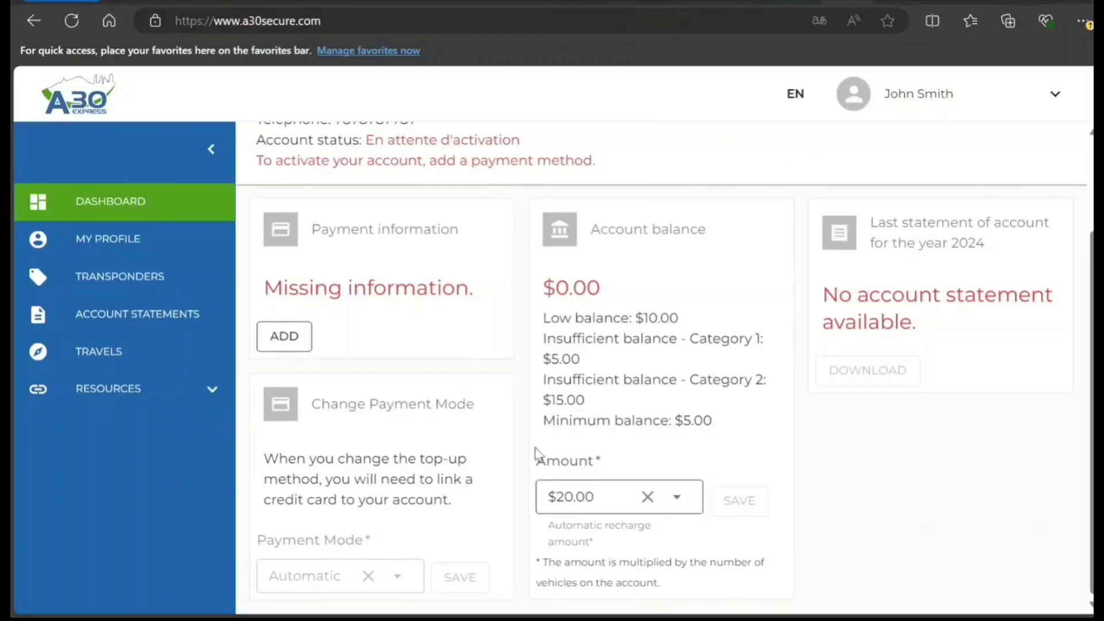
{"action": "scroll", "coordinate": [407, 411], "scroll_direction": "up", "scroll_amount": 1}
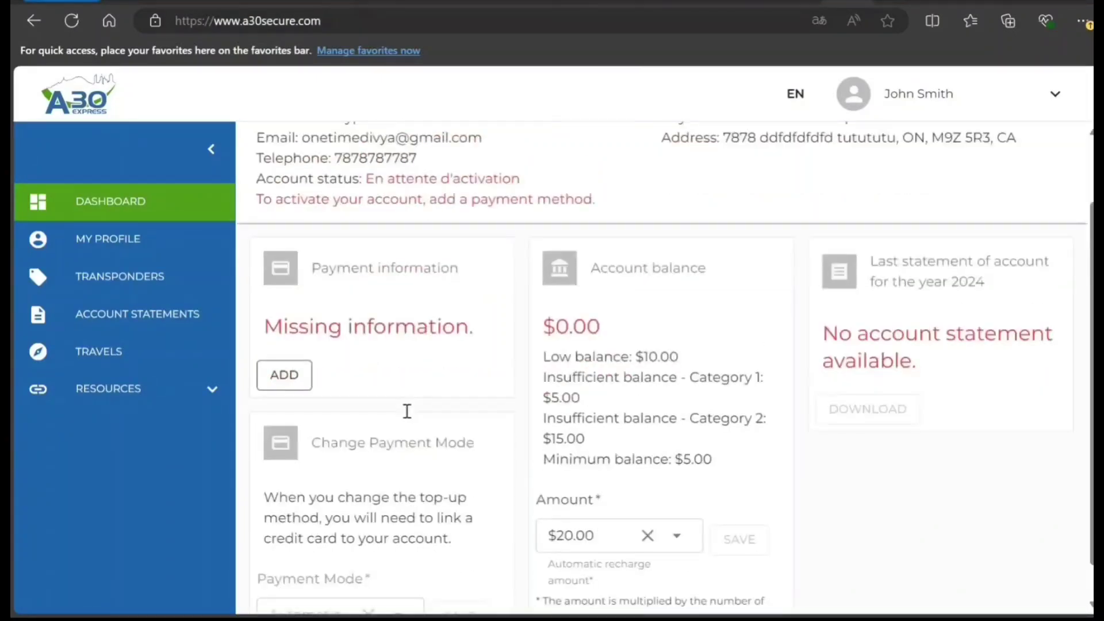
{"action": "scroll", "coordinate": [352, 411], "scroll_direction": "down", "scroll_amount": 1}
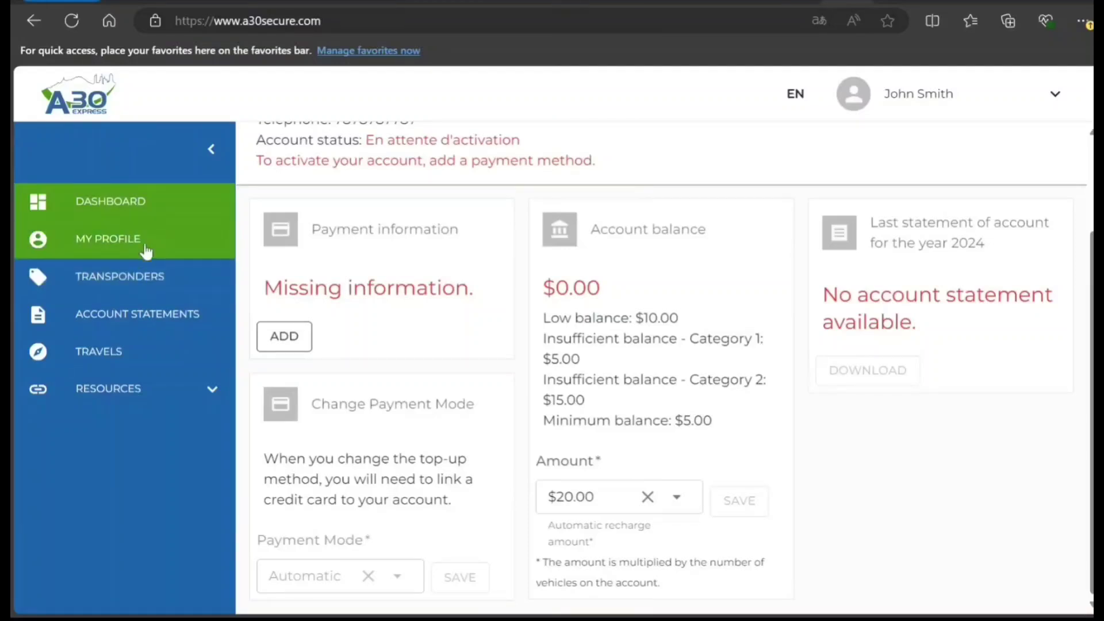
- On the Transponders page, try a new transponder request and close it, since it needs a linked credit card
{"action": "left_click", "coordinate": [144, 284]}
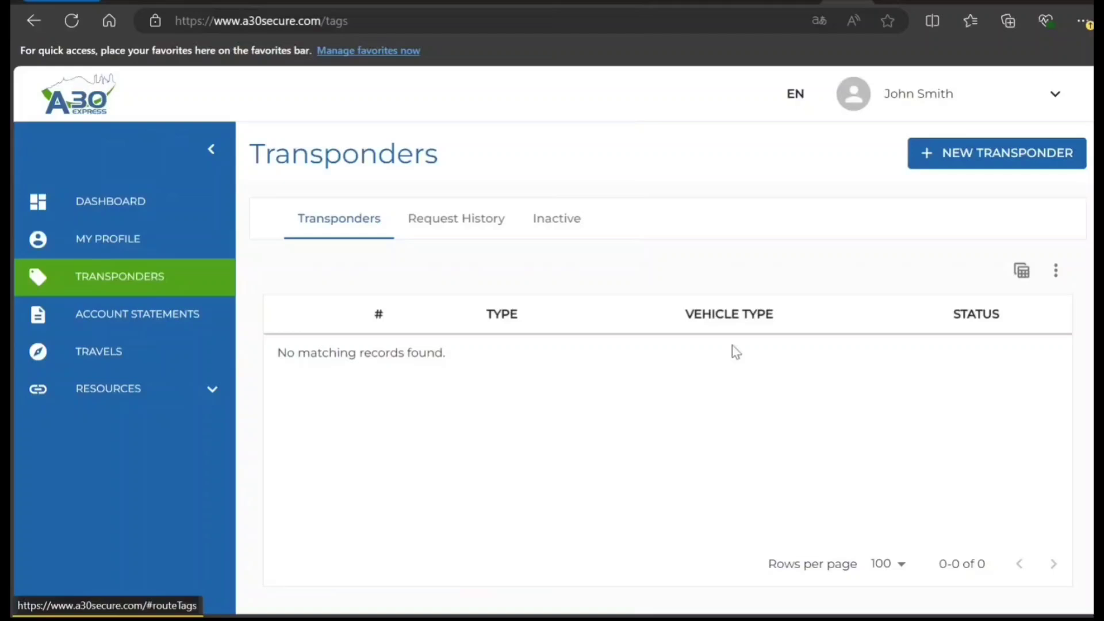
{"action": "left_click", "coordinate": [985, 152]}
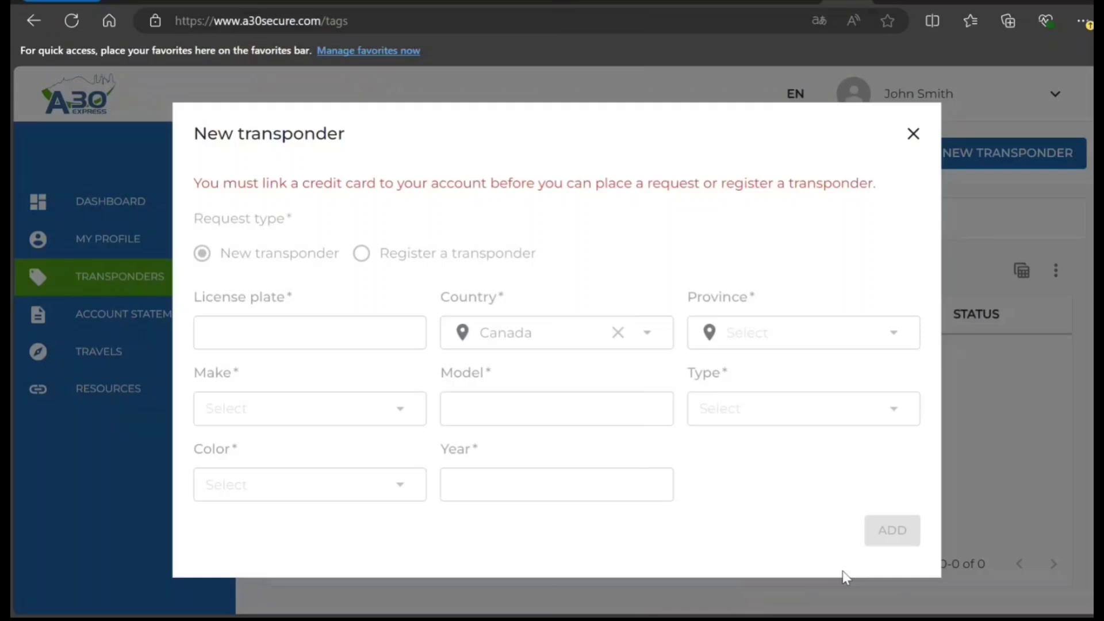
{"action": "left_click", "coordinate": [913, 133]}
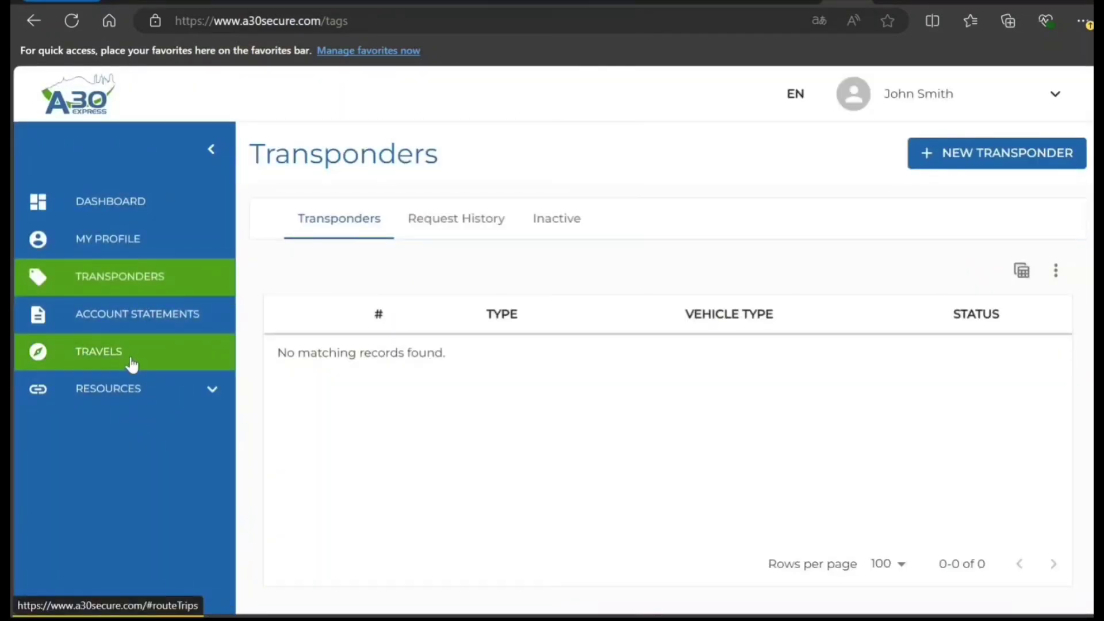
- On the Travels page, switch between the empty Movements and Transits lists
{"action": "left_click", "coordinate": [132, 364]}
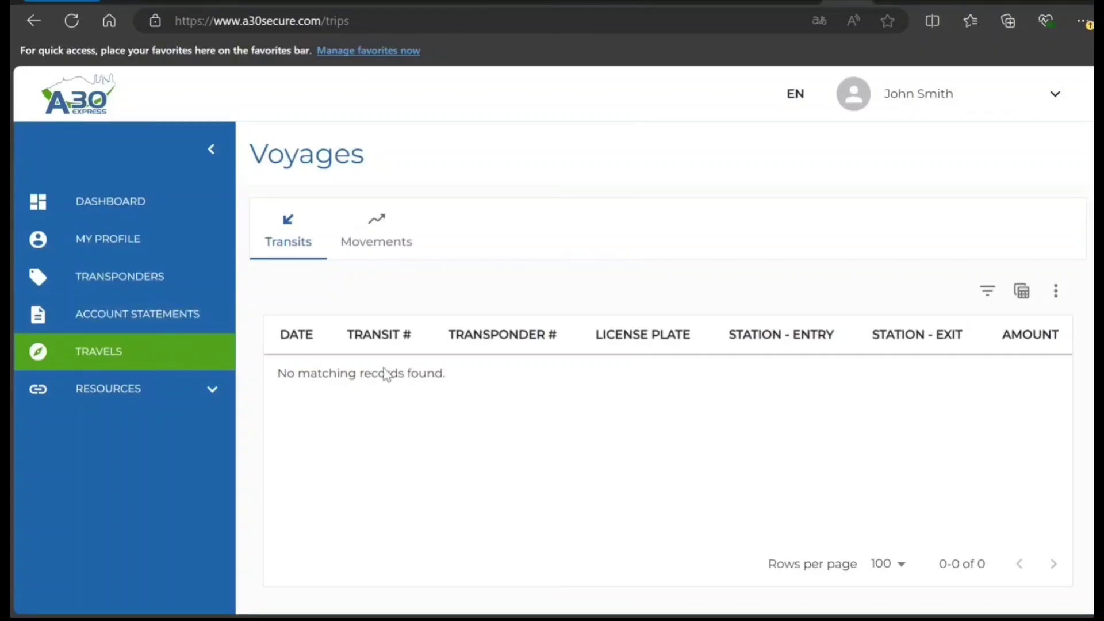
{"action": "left_click", "coordinate": [382, 248]}
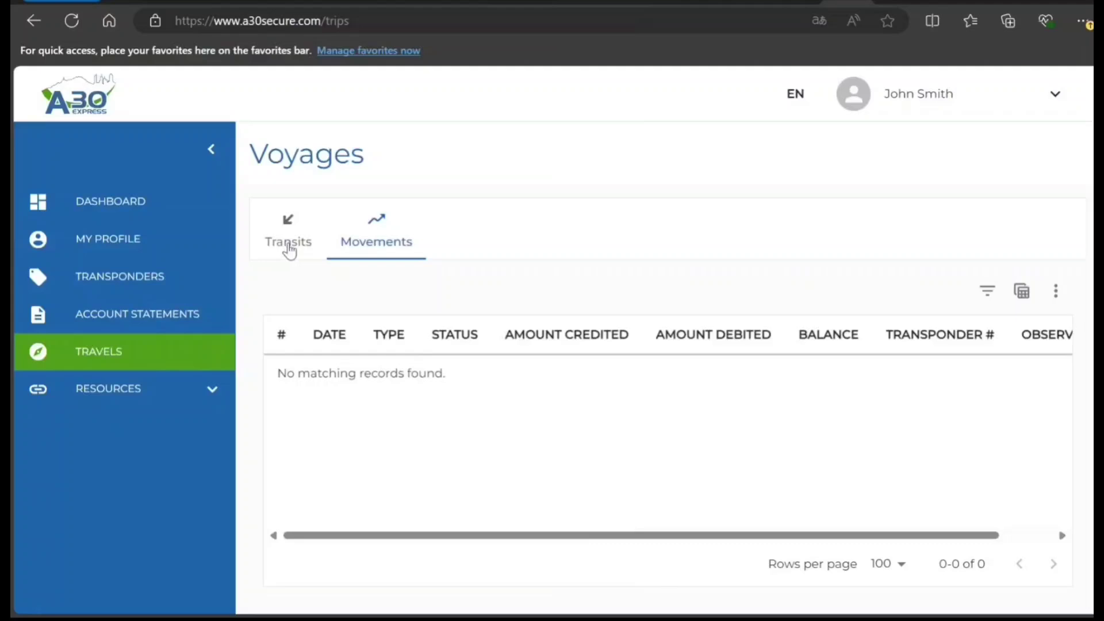
{"action": "left_click", "coordinate": [292, 249]}
{"action": "left_click", "coordinate": [372, 252]}
- Back on Transponders, reopen and close the New transponder form, then view Request History and Inactive lists
{"action": "left_click", "coordinate": [132, 277]}
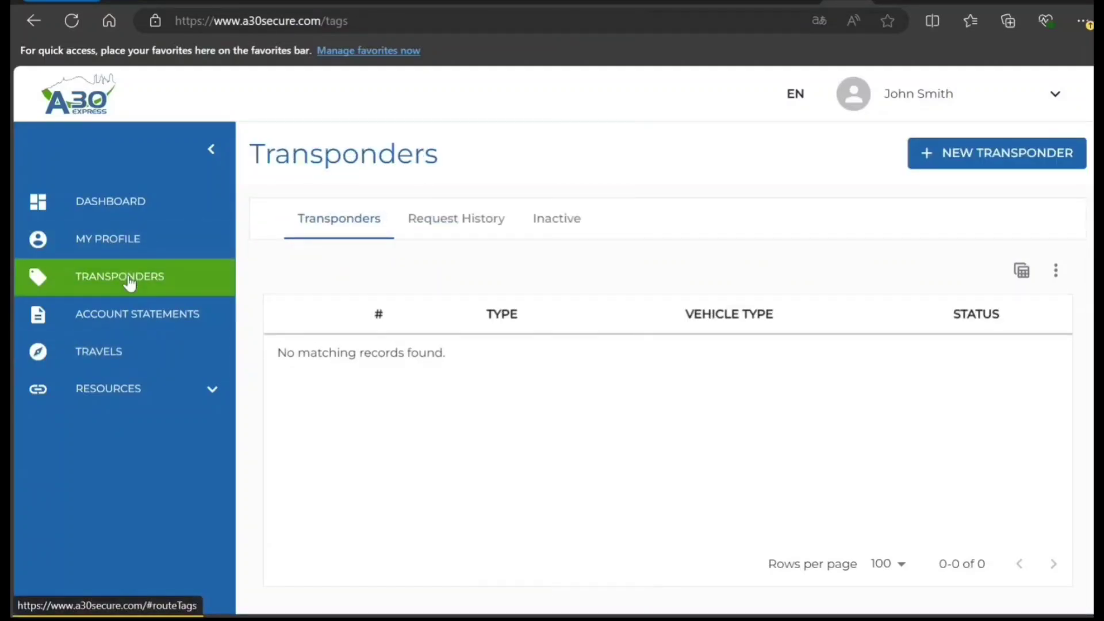
{"action": "left_click", "coordinate": [924, 167]}
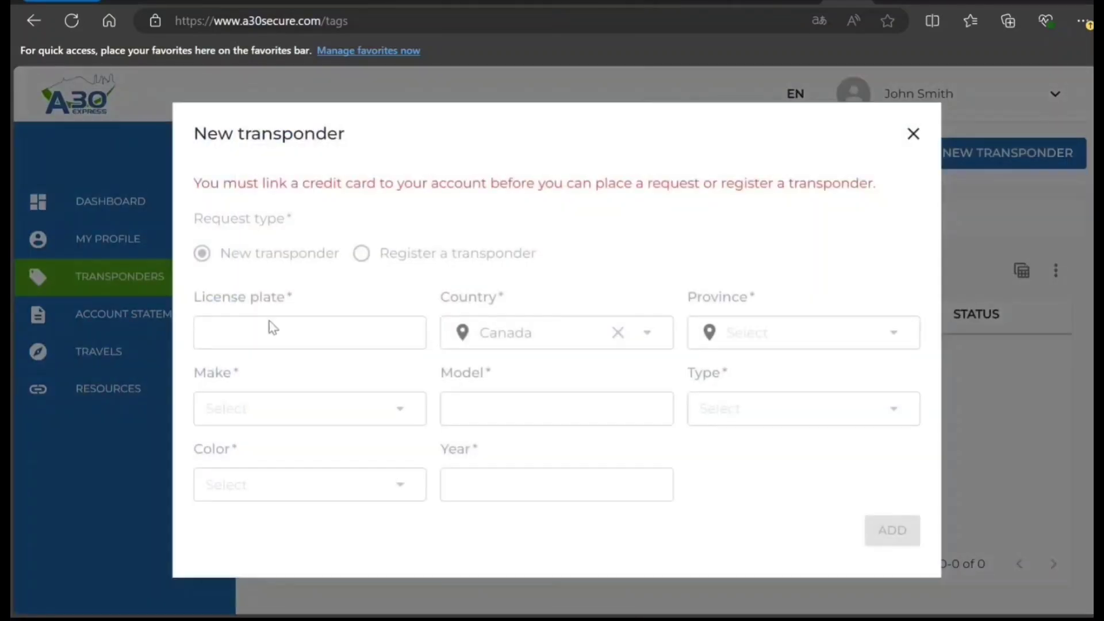
{"action": "double_click", "coordinate": [302, 358]}
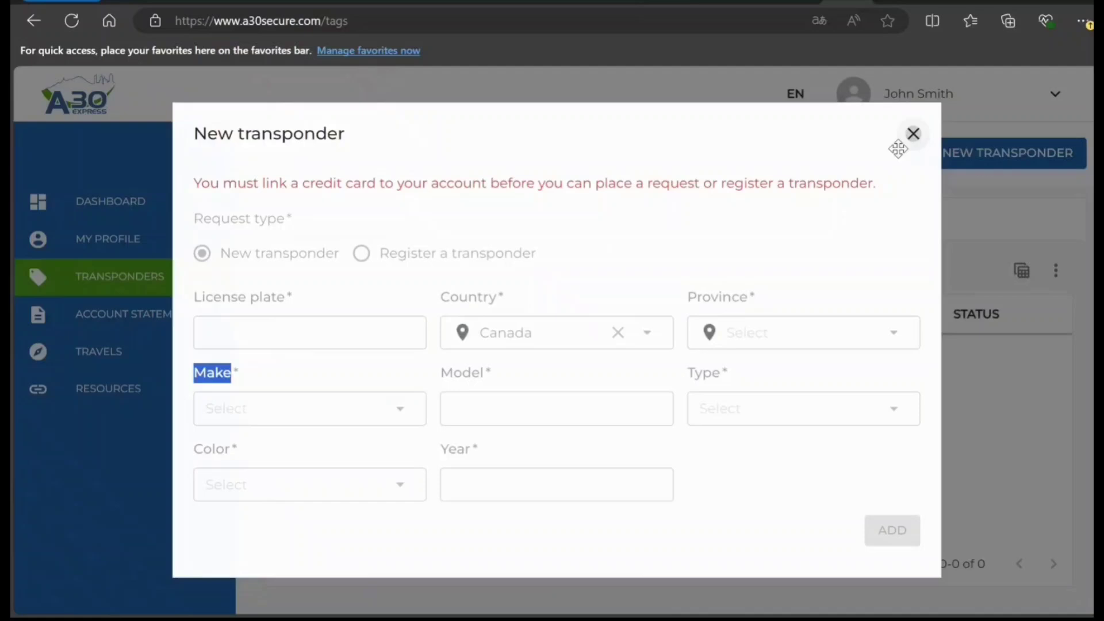
{"action": "left_click", "coordinate": [912, 134]}
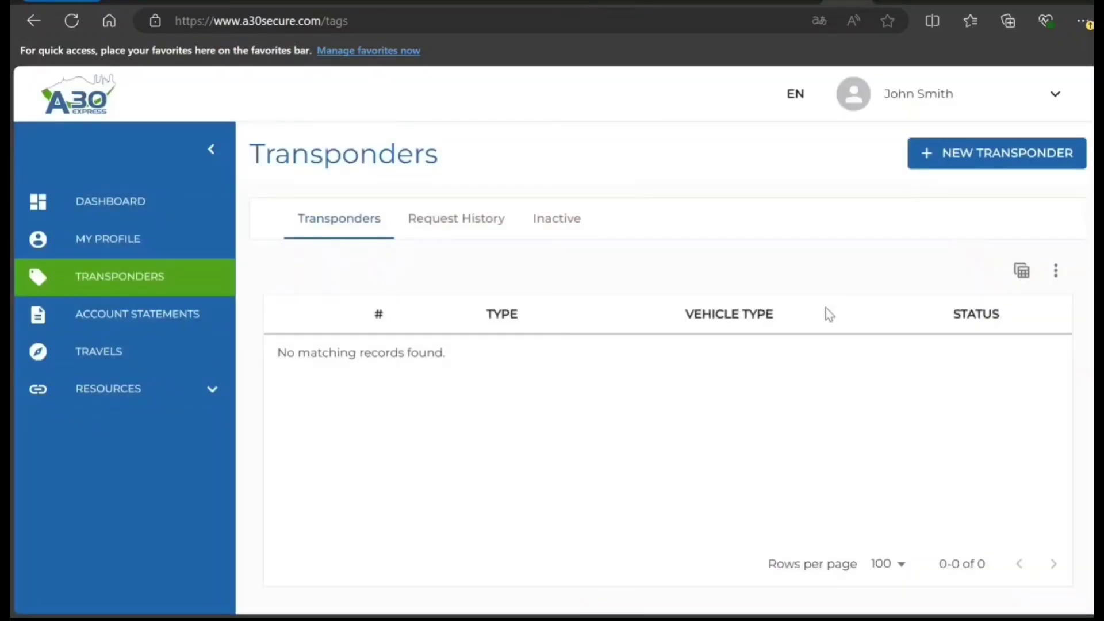
{"action": "left_click", "coordinate": [454, 222]}
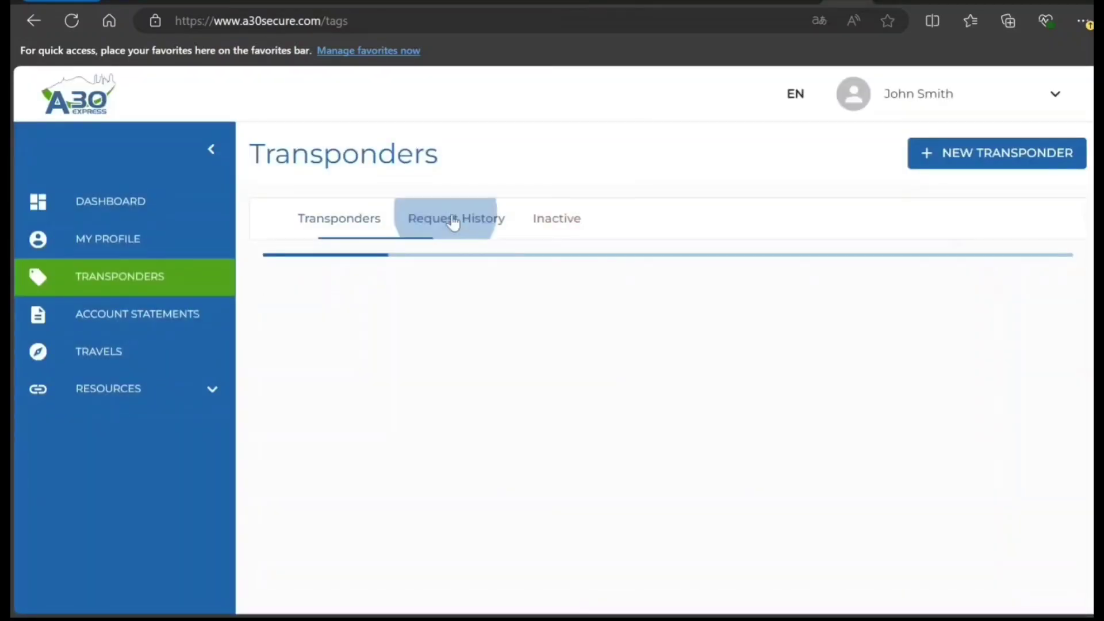
{"action": "left_click", "coordinate": [562, 231]}
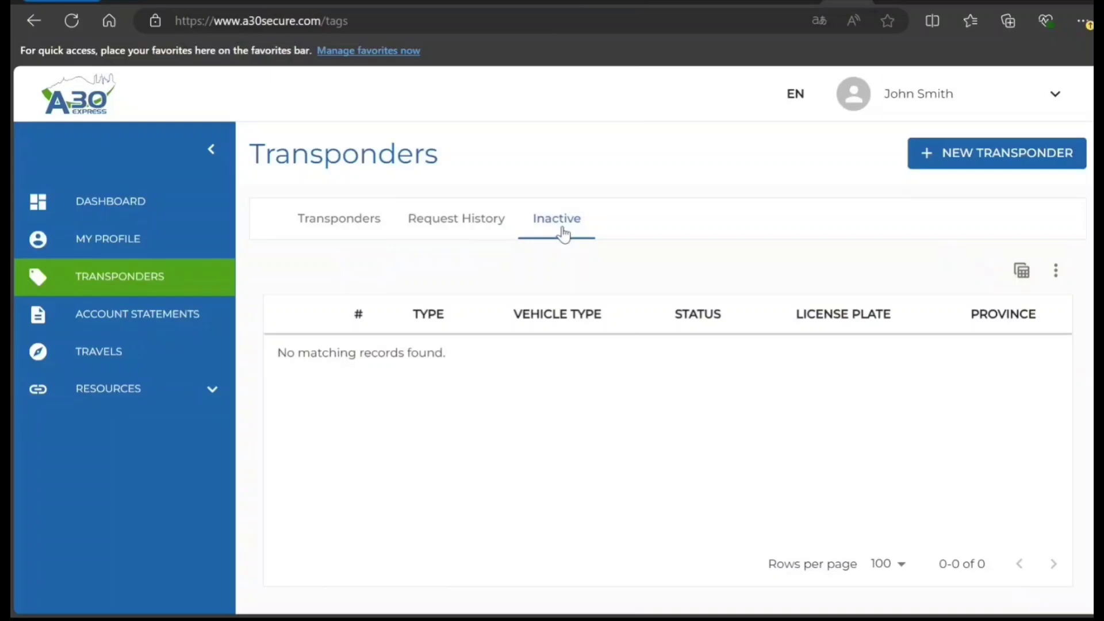